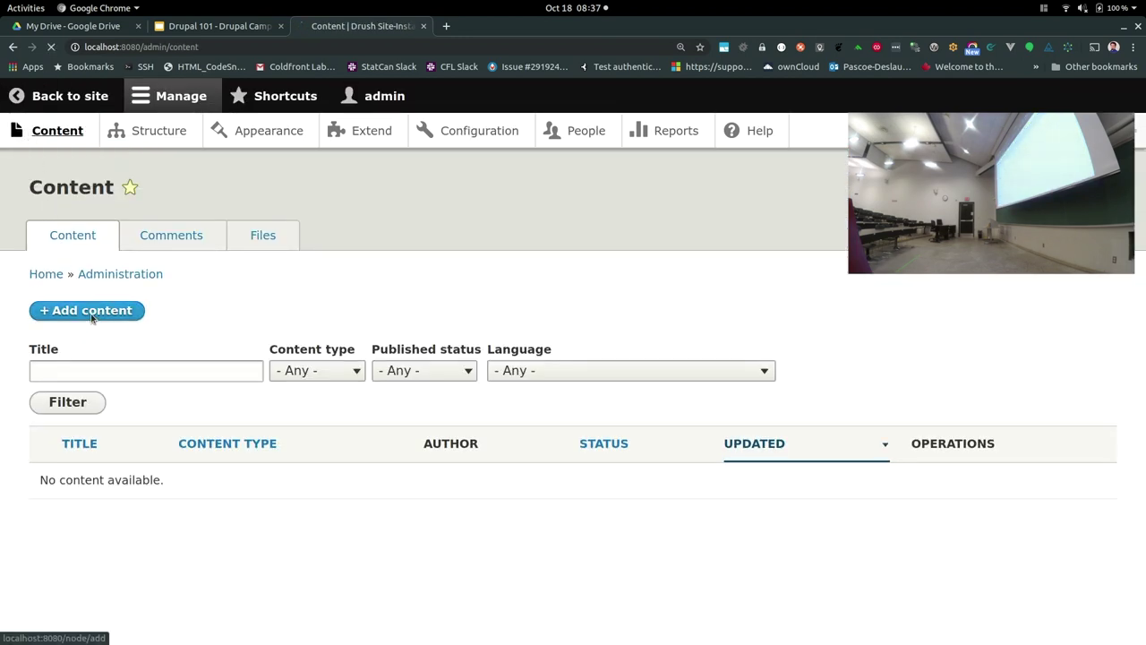
- Start adding new Article content and review the fields offered on its creation form
{"action": "left_click", "coordinate": [91, 315]}
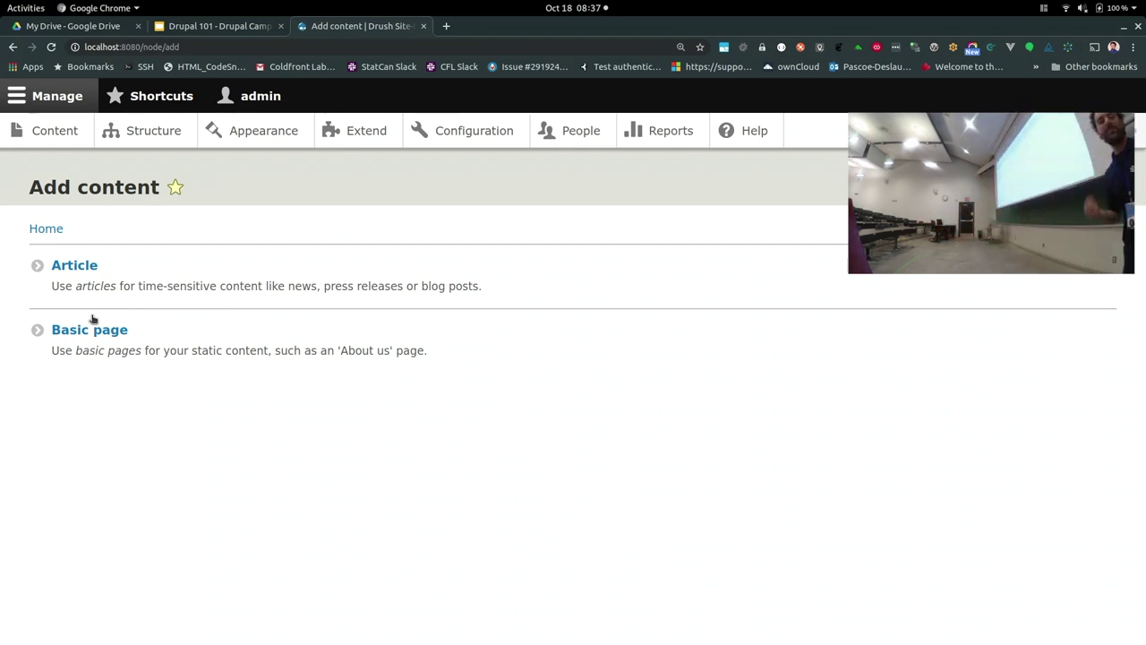
{"action": "left_click", "coordinate": [82, 265]}
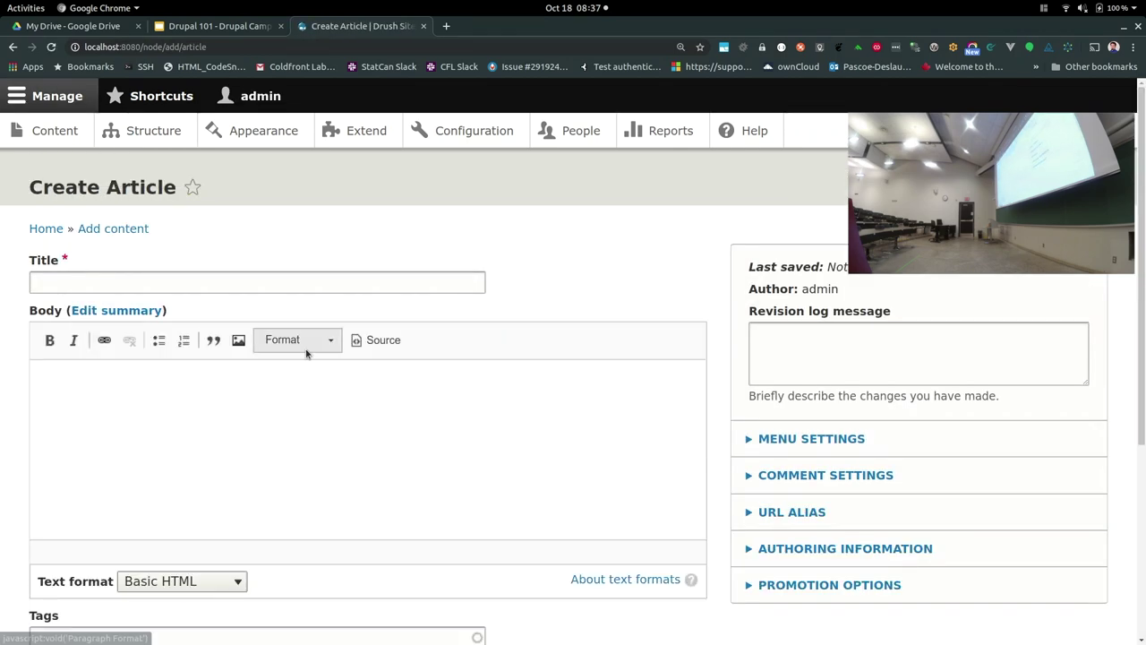
{"action": "scroll", "coordinate": [307, 351], "scroll_direction": "down", "scroll_amount": 5}
{"action": "scroll", "coordinate": [306, 353], "scroll_direction": "up", "scroll_amount": 5}
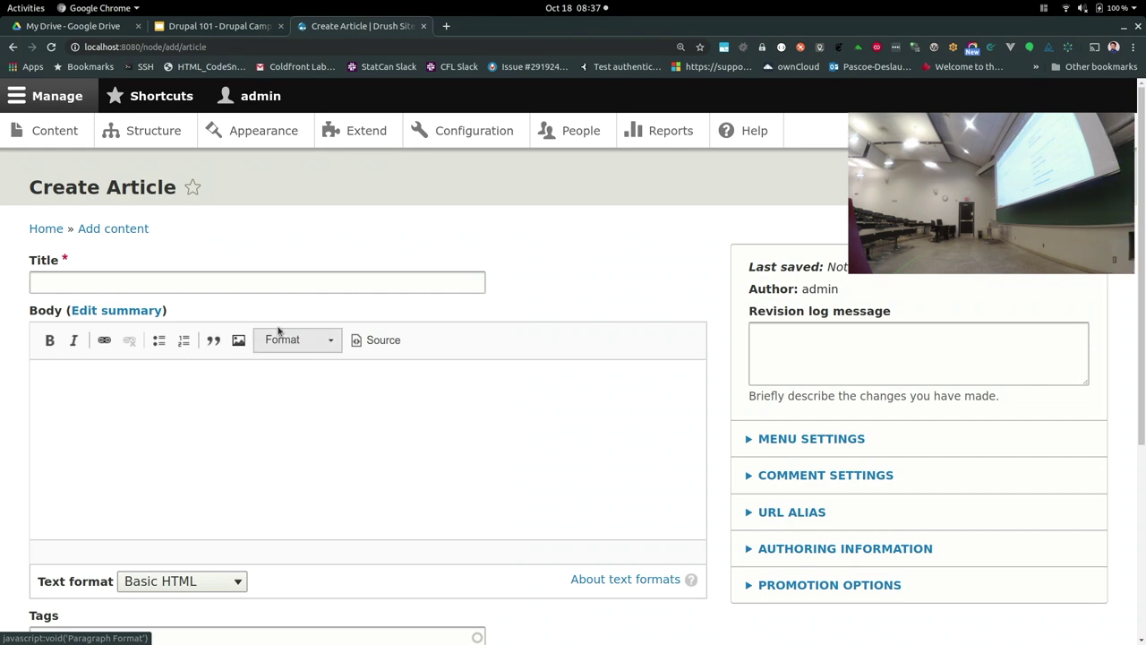
- Create a new content type named "Event" with the default settings and continue to its fields
{"action": "left_click", "coordinate": [131, 131]}
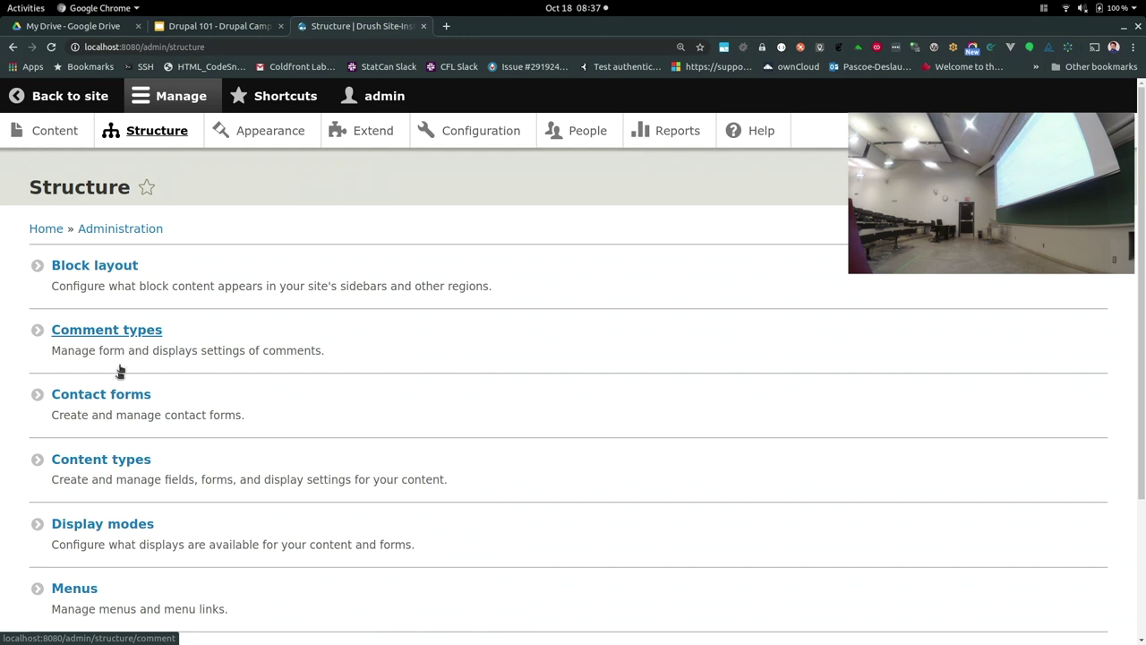
{"action": "left_click", "coordinate": [112, 474]}
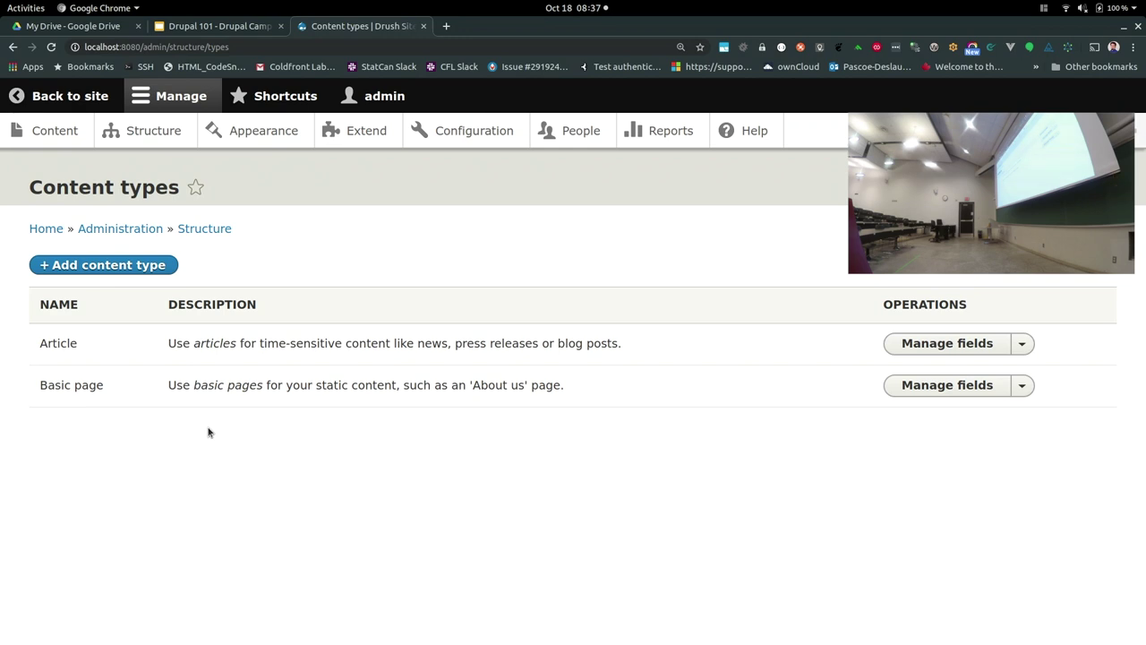
{"action": "left_click", "coordinate": [95, 265]}
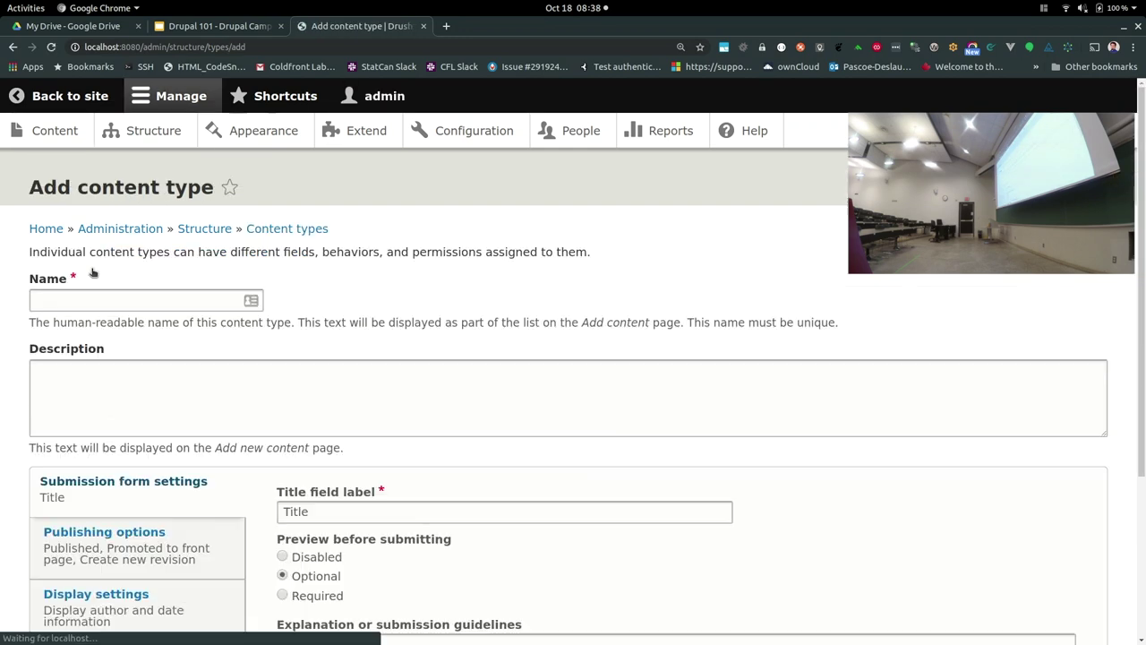
{"action": "left_click", "coordinate": [120, 296]}
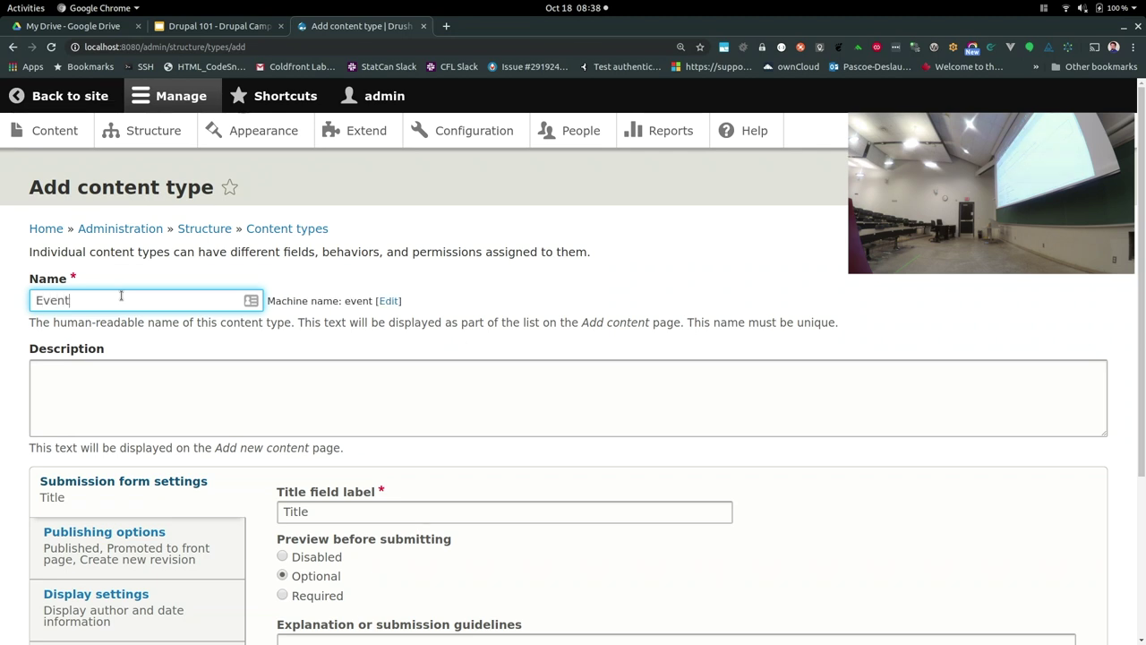
{"action": "scroll", "coordinate": [248, 390], "scroll_direction": "down", "scroll_amount": 3}
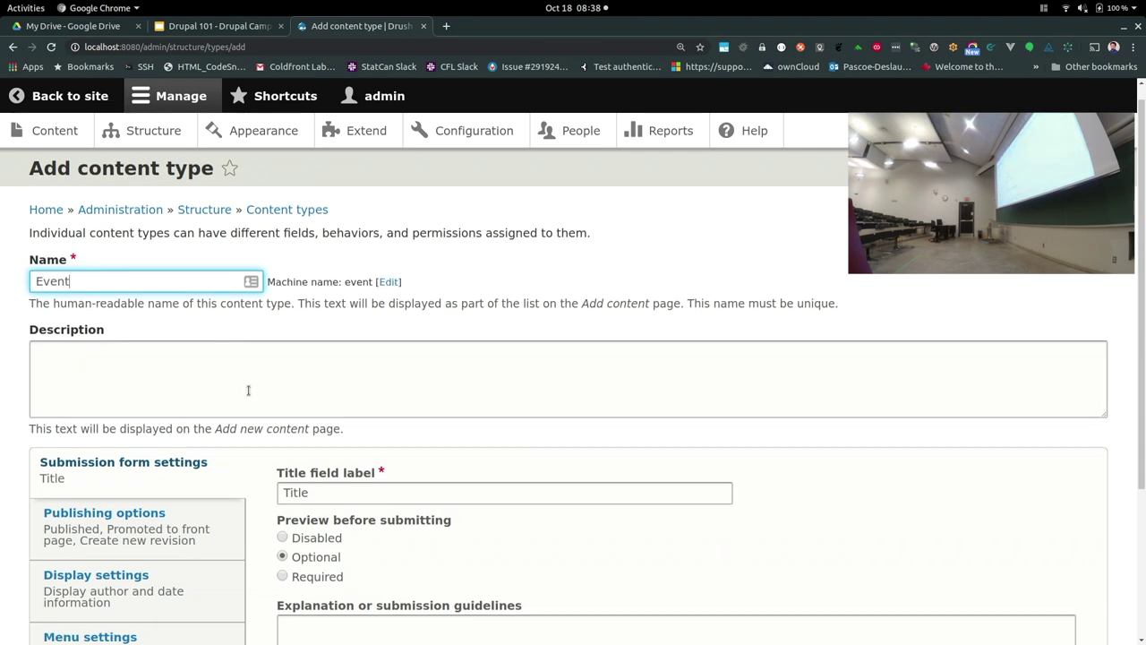
{"action": "left_click", "coordinate": [228, 314]}
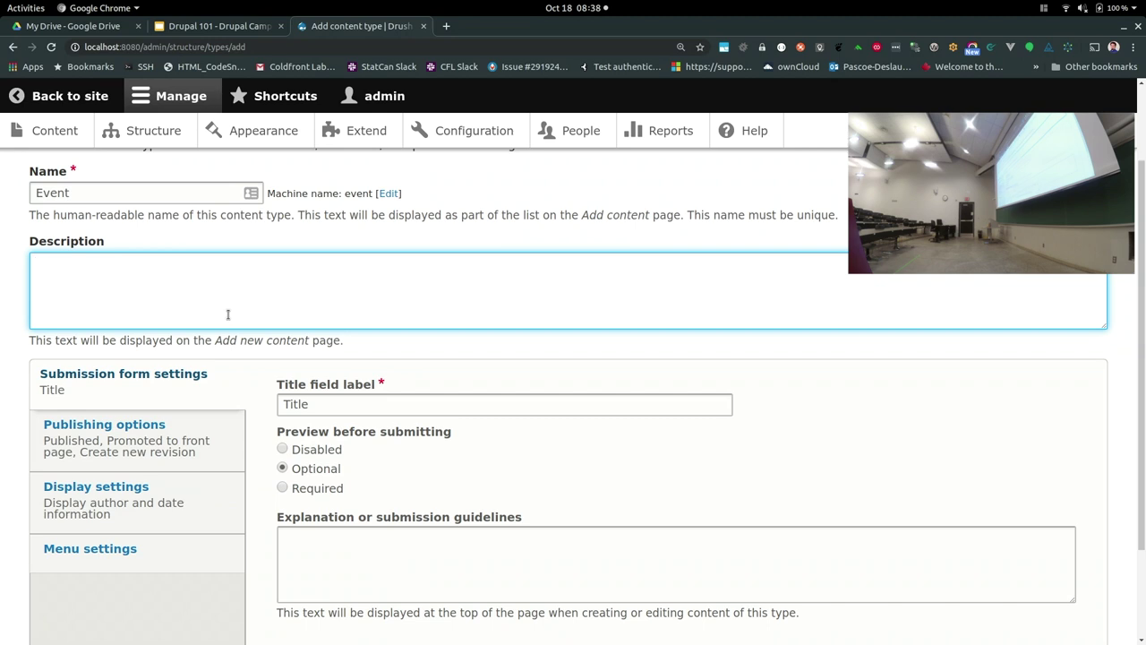
{"action": "scroll", "coordinate": [227, 314], "scroll_direction": "down", "scroll_amount": 3}
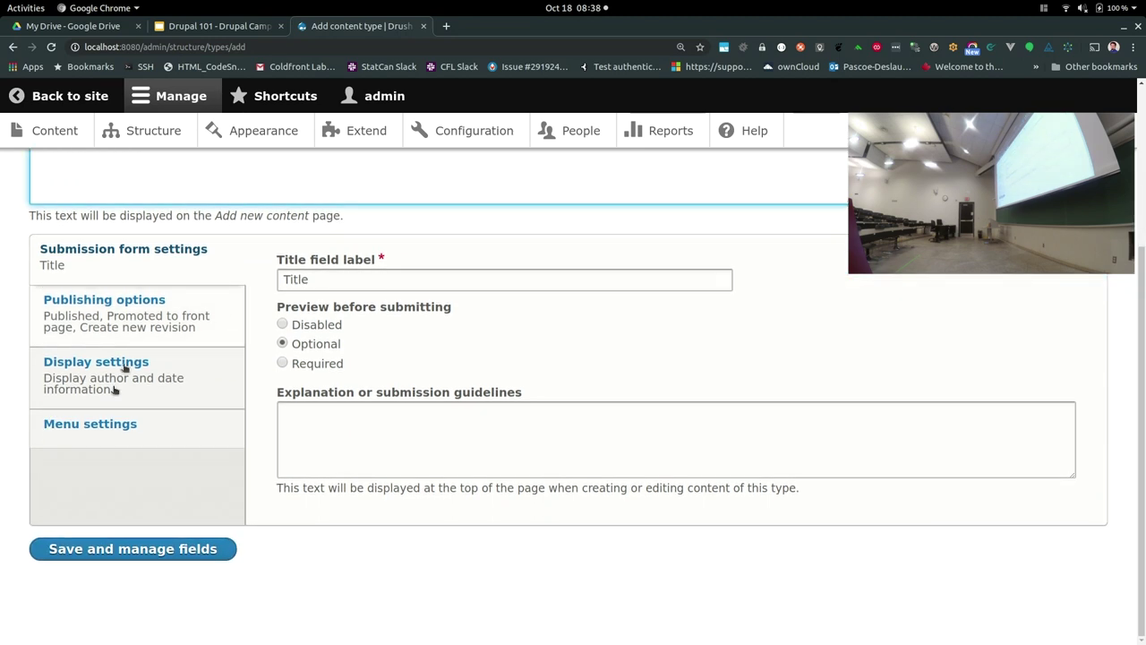
{"action": "left_click", "coordinate": [122, 559]}
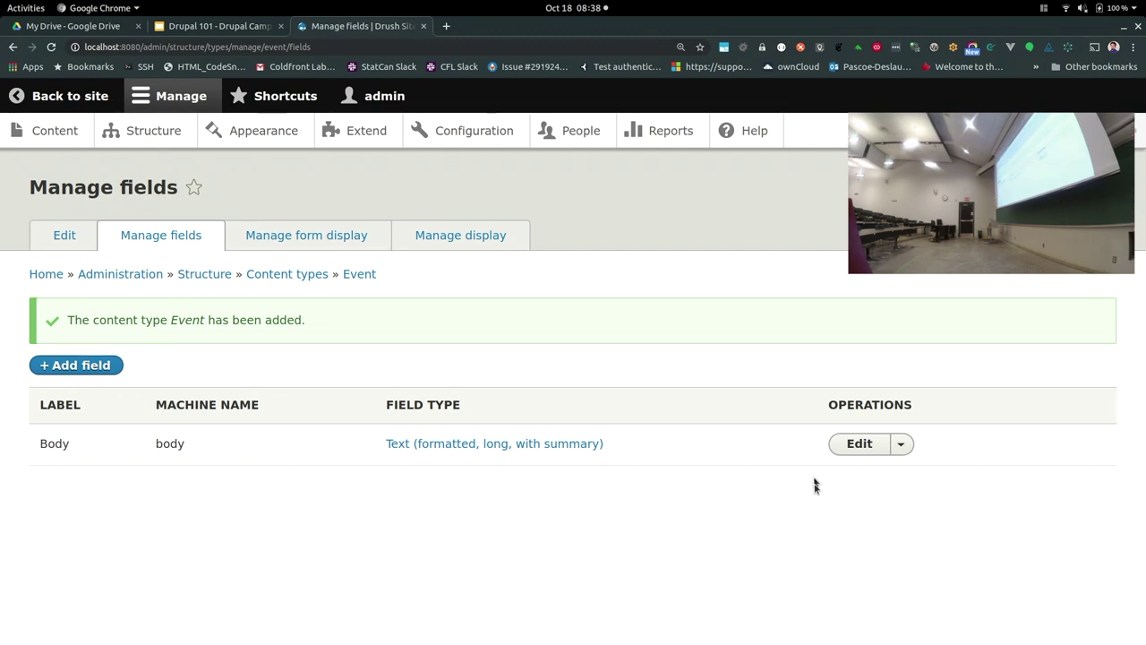
- Add a Date field labelled "Date of event" to the Event type, storing date and time and limited to 1 value
{"action": "left_click", "coordinate": [71, 364]}
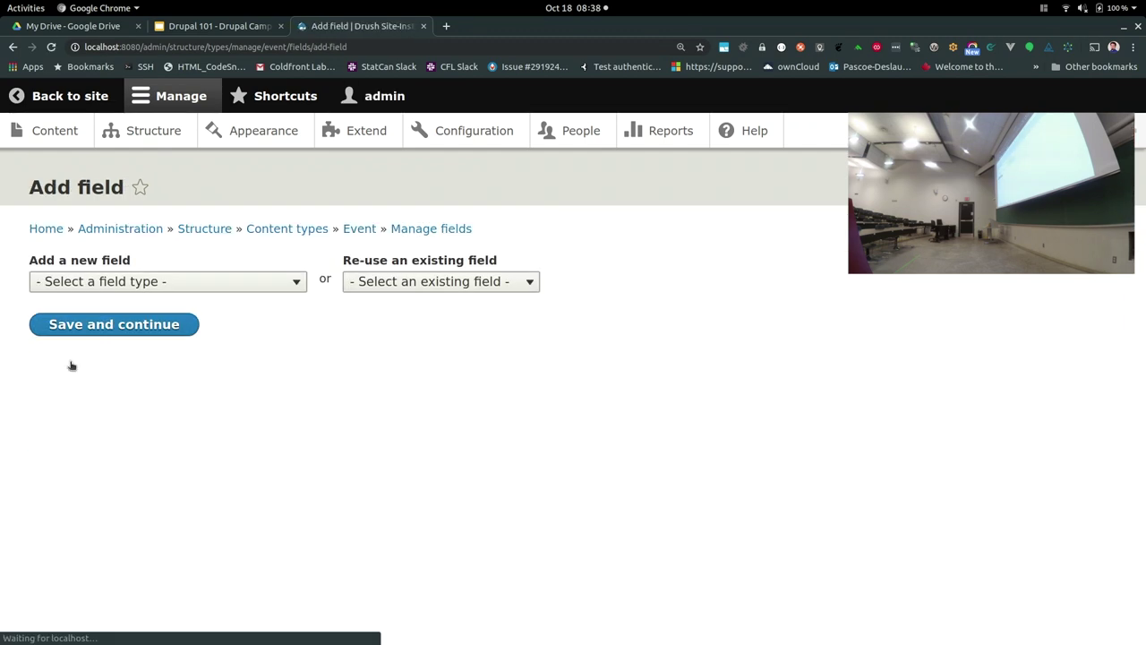
{"action": "left_click", "coordinate": [154, 284]}
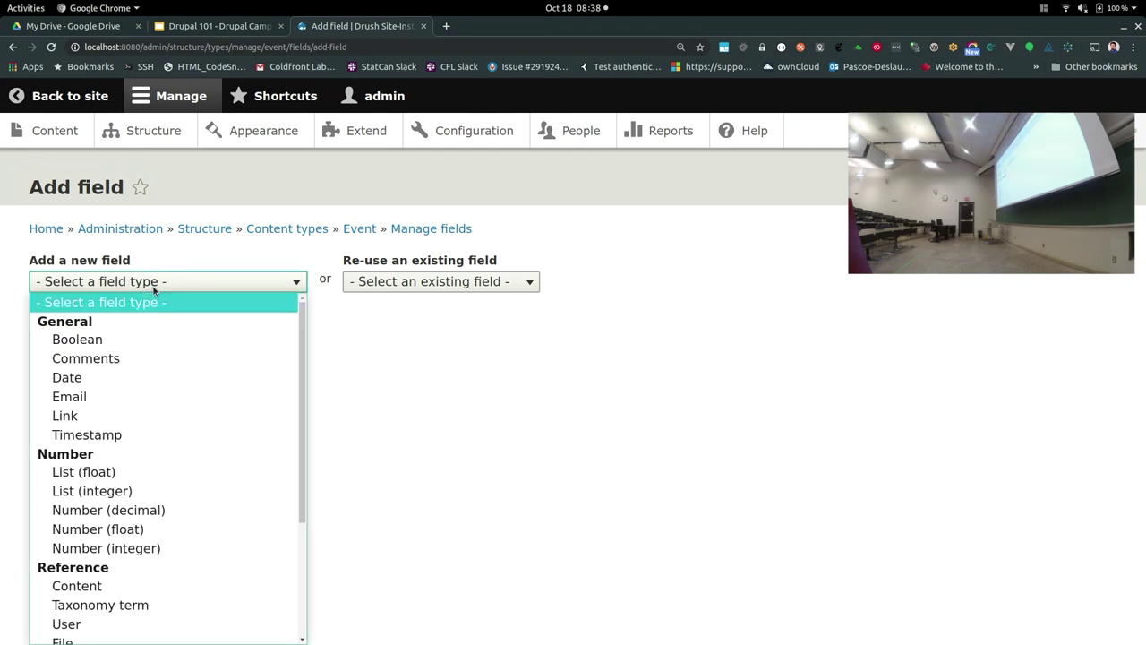
{"action": "left_click", "coordinate": [170, 379]}
{"action": "left_click", "coordinate": [129, 338]}
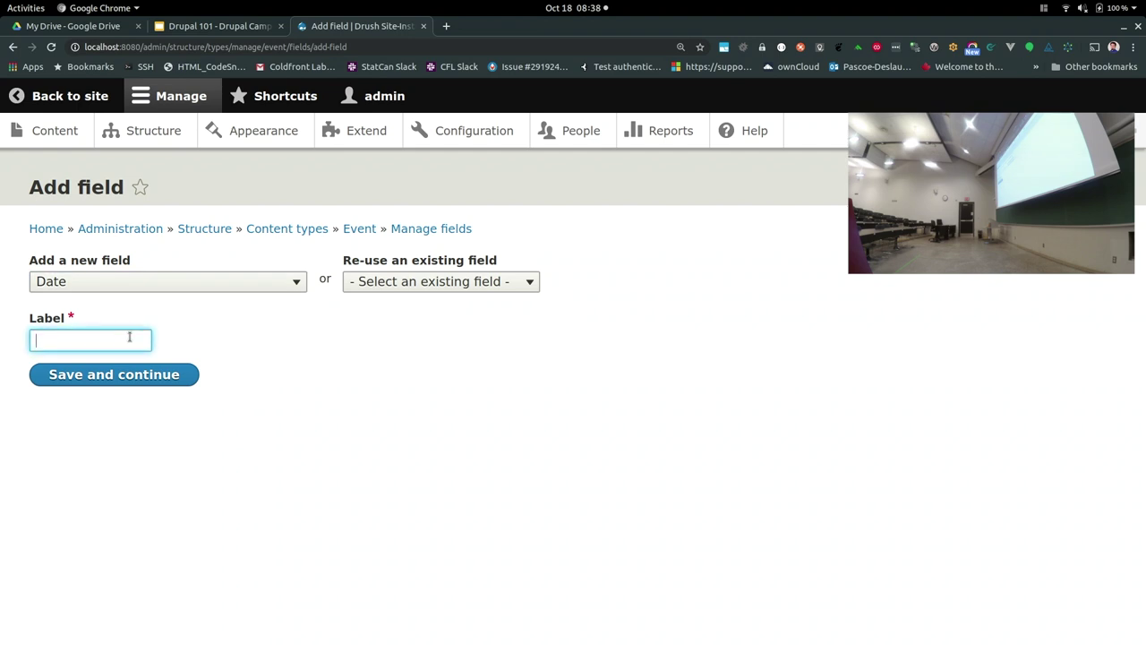
{"action": "type", "text": "Date of event"}
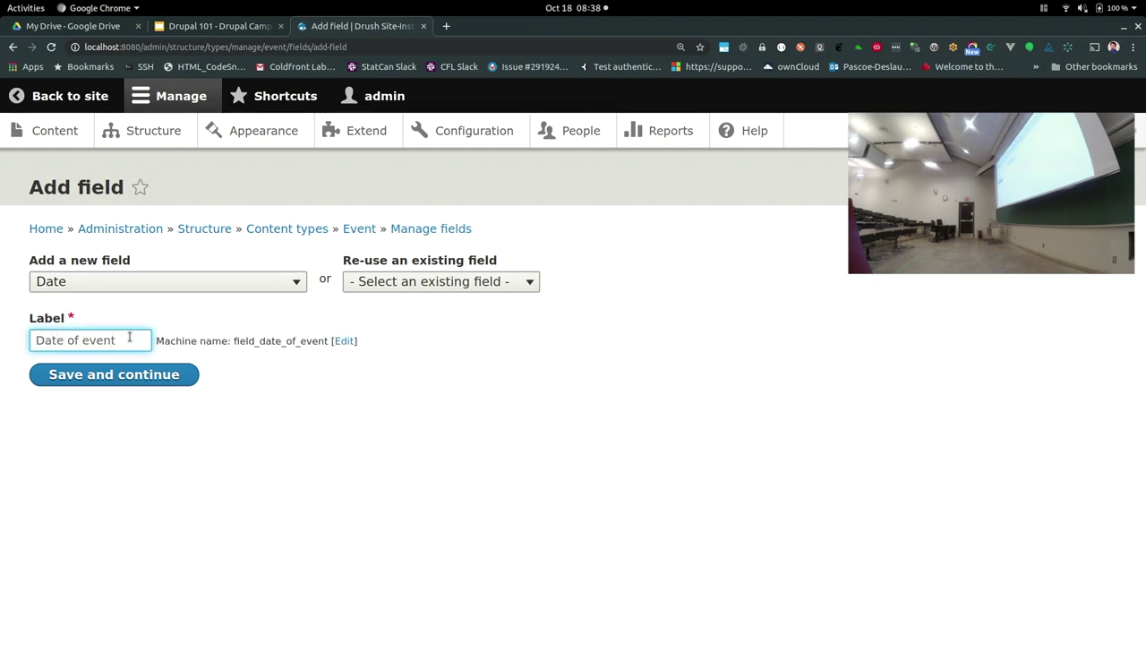
{"action": "left_click", "coordinate": [132, 375]}
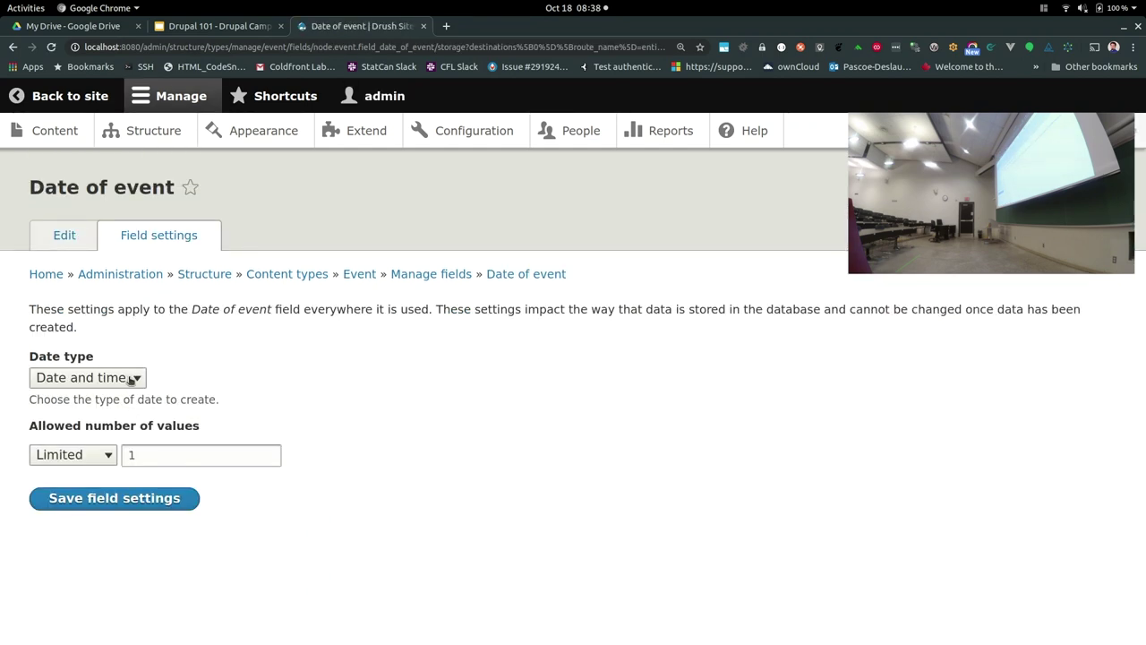
{"action": "left_click", "coordinate": [120, 499]}
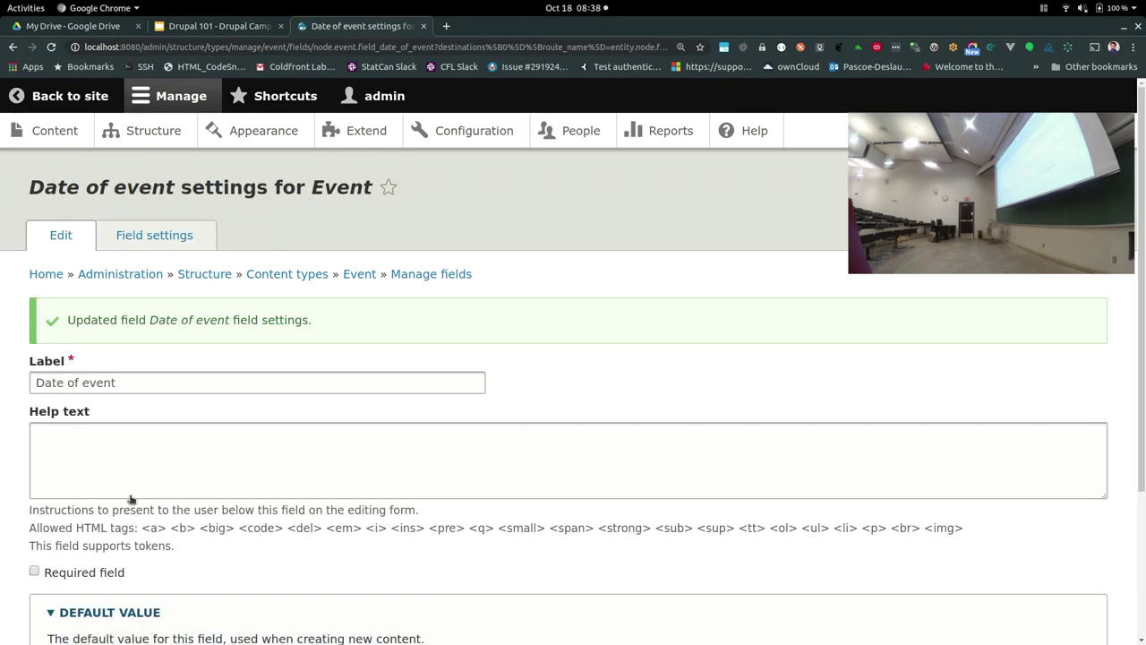
- Make the "Date of event" field required, set its default to the current date and save its settings
{"action": "scroll", "coordinate": [142, 452], "scroll_direction": "down", "scroll_amount": 5}
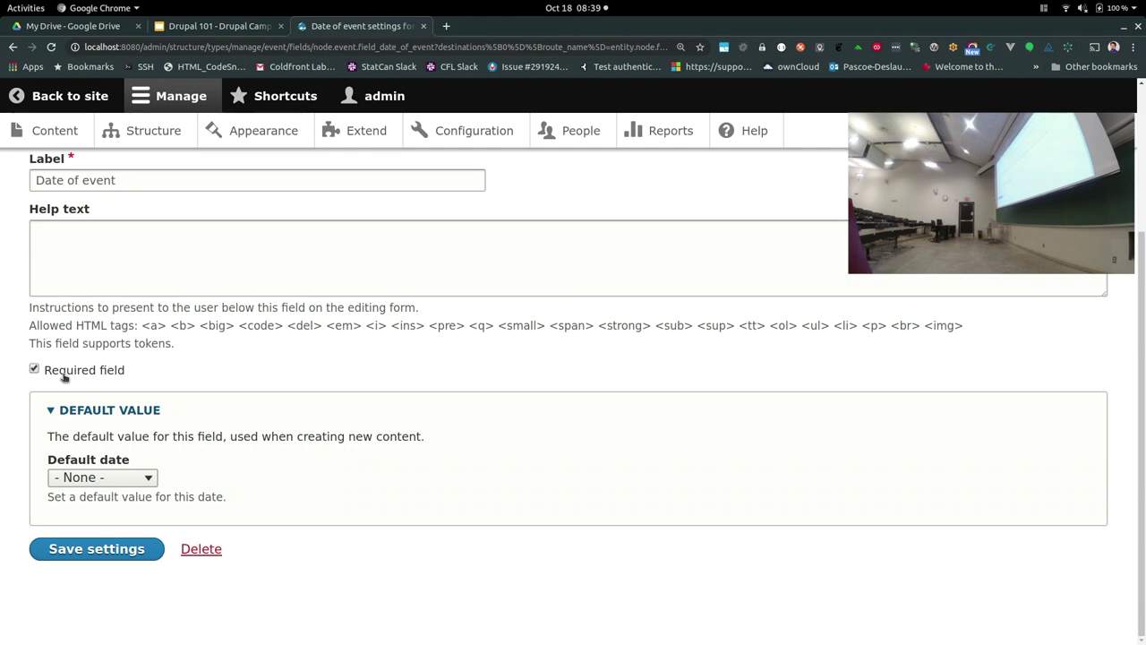
{"action": "left_click", "coordinate": [106, 480]}
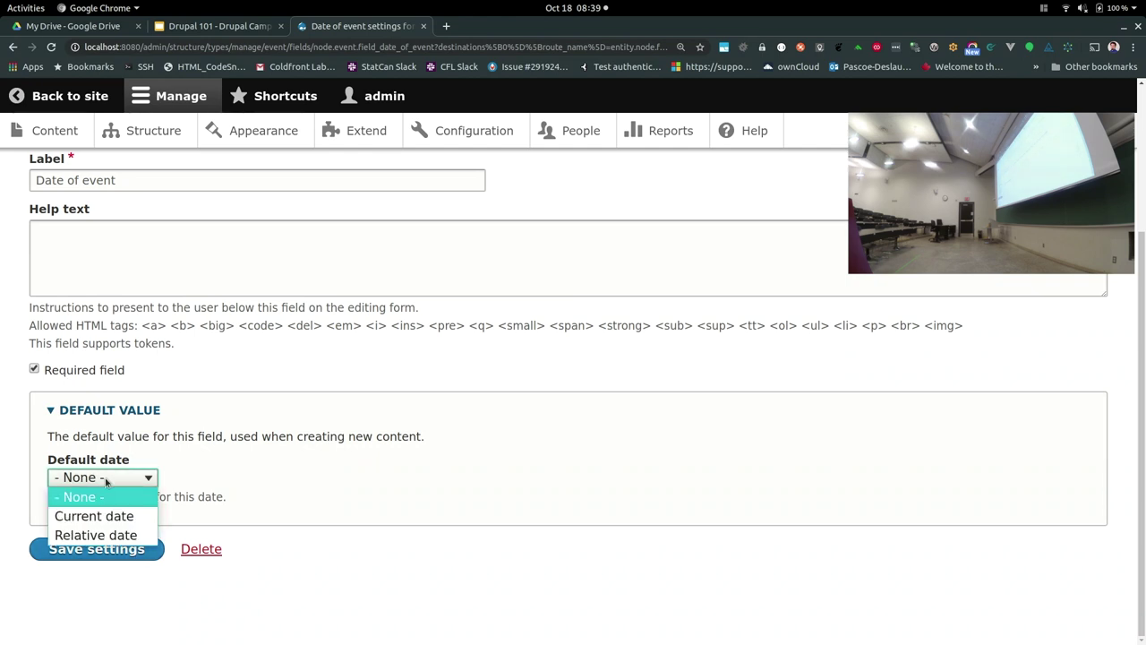
{"action": "left_click", "coordinate": [101, 517]}
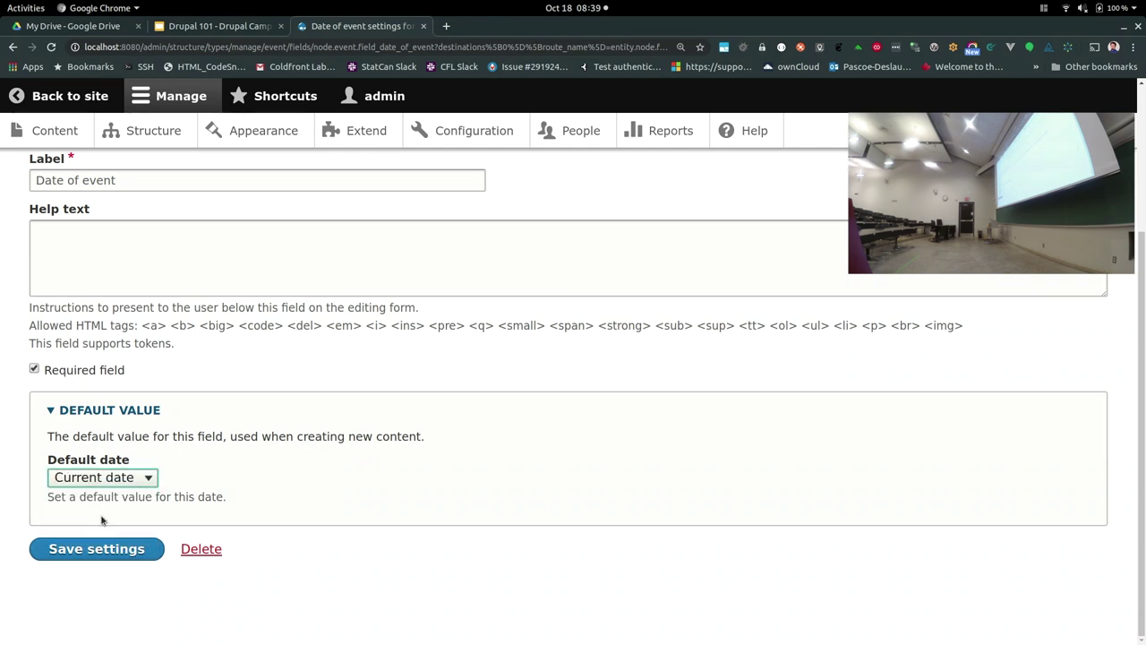
{"action": "left_click", "coordinate": [92, 559]}
{"action": "left_click", "coordinate": [91, 560]}
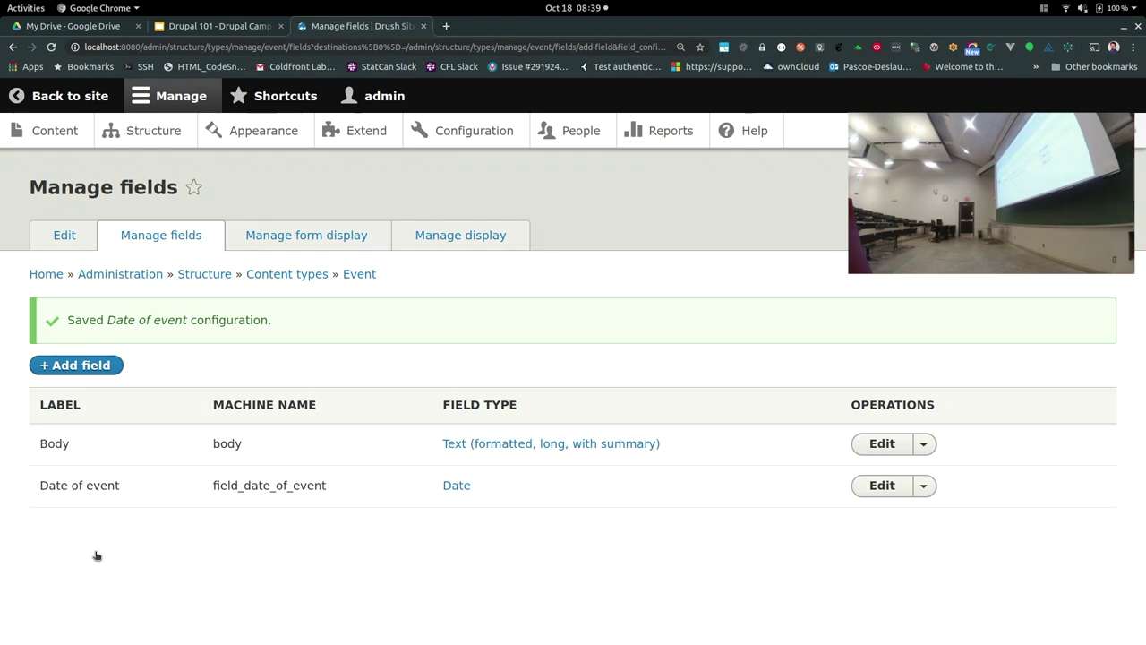
- Open the creation form for a new Event in a separate browser tab and inspect its Date of event field
{"action": "middle_click", "coordinate": [64, 134]}
{"action": "left_click", "coordinate": [457, 25]}
{"action": "left_click", "coordinate": [72, 310]}
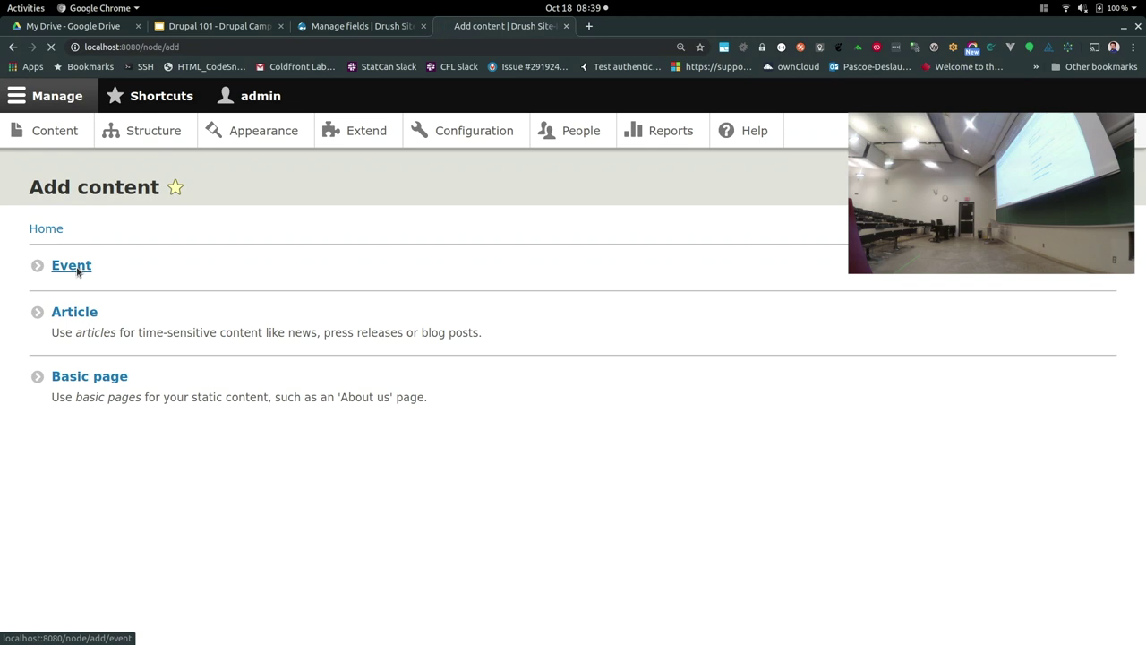
{"action": "left_click", "coordinate": [77, 269]}
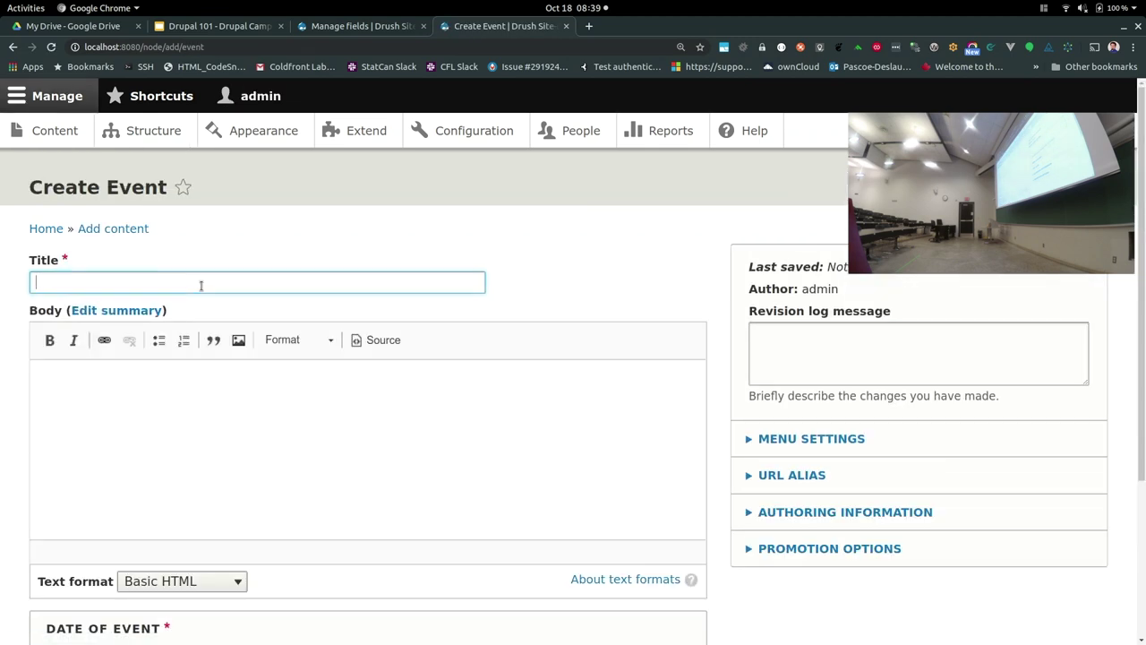
{"action": "left_click", "coordinate": [205, 396]}
{"action": "scroll", "coordinate": [205, 397], "scroll_direction": "down", "scroll_amount": 5}
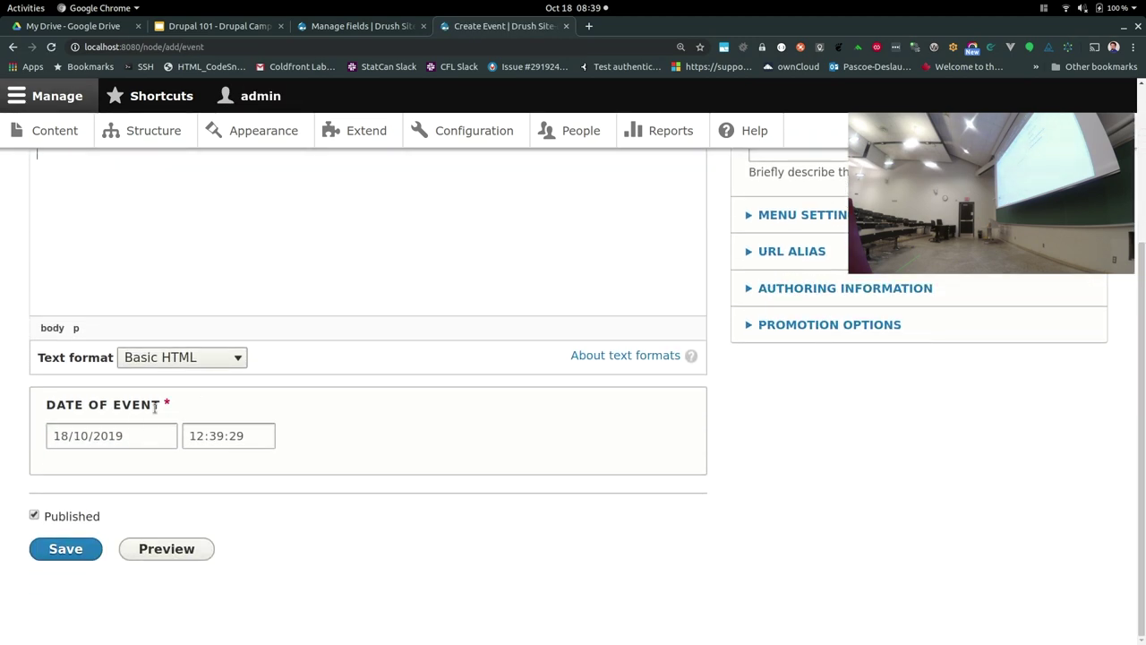
{"action": "left_click", "coordinate": [238, 437]}
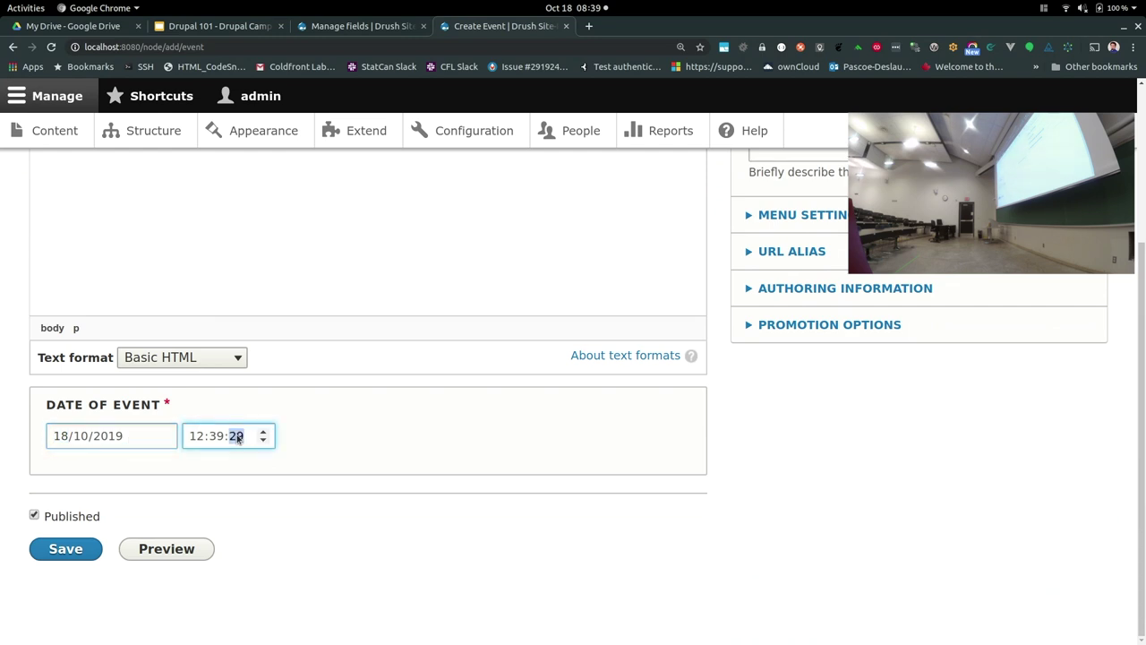
- Open the Event type's form display settings and examine the widget options for the Date of event and Body fields
{"action": "left_click", "coordinate": [372, 27]}
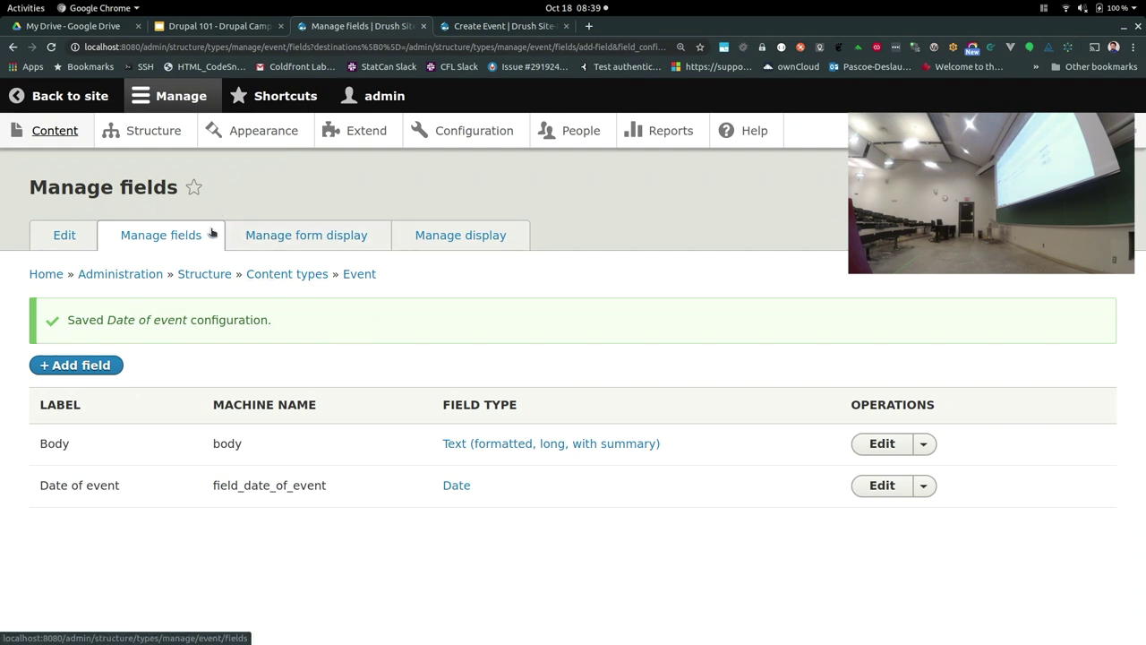
{"action": "left_click", "coordinate": [367, 245]}
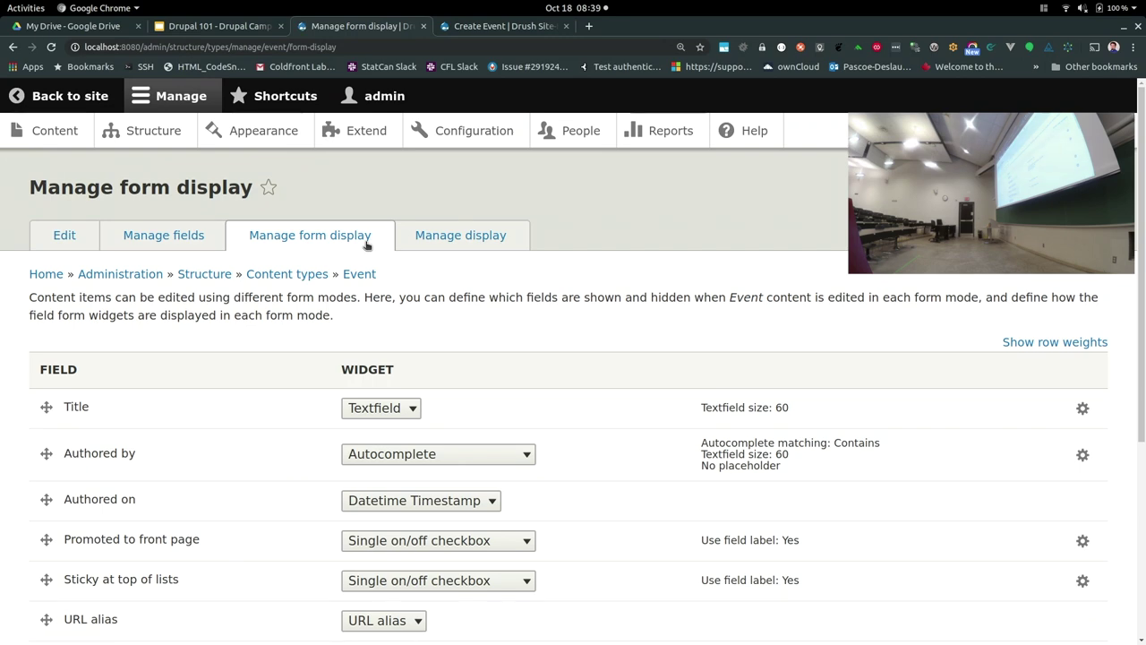
{"action": "scroll", "coordinate": [578, 405], "scroll_direction": "down", "scroll_amount": 5}
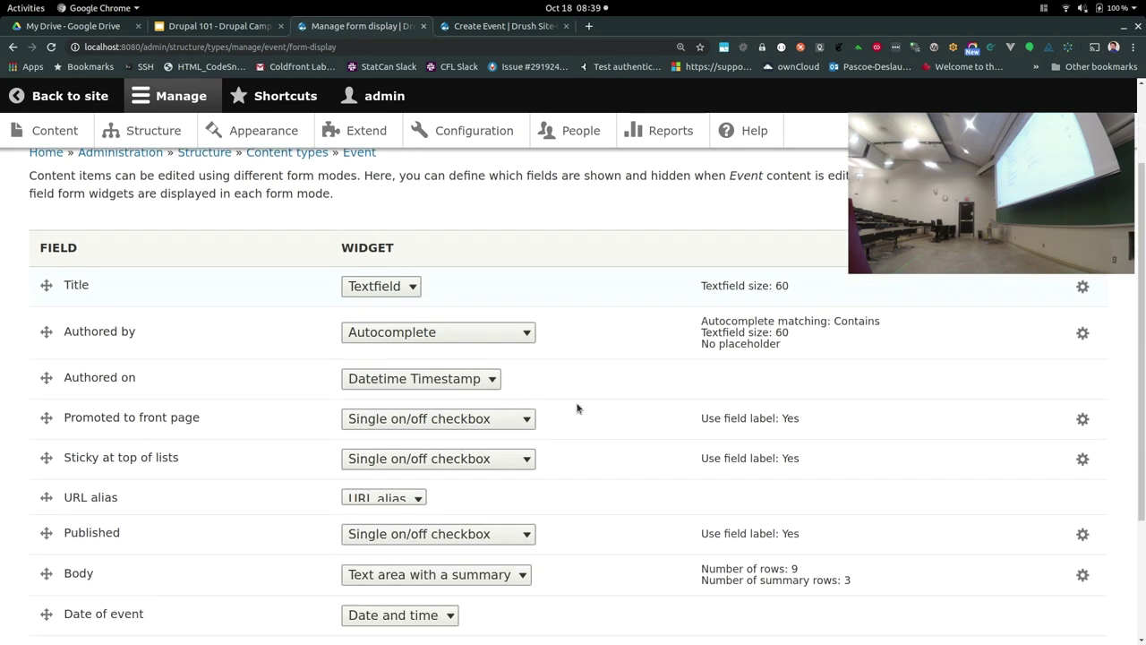
{"action": "scroll", "coordinate": [578, 408], "scroll_direction": "up", "scroll_amount": 2}
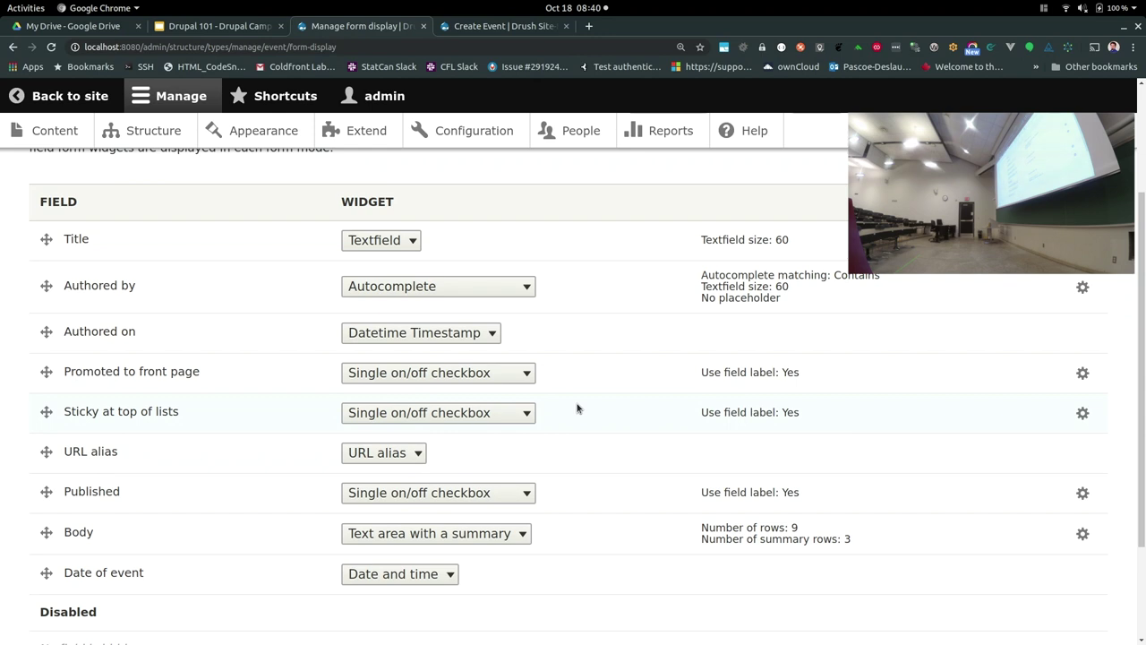
{"action": "left_click", "coordinate": [429, 580]}
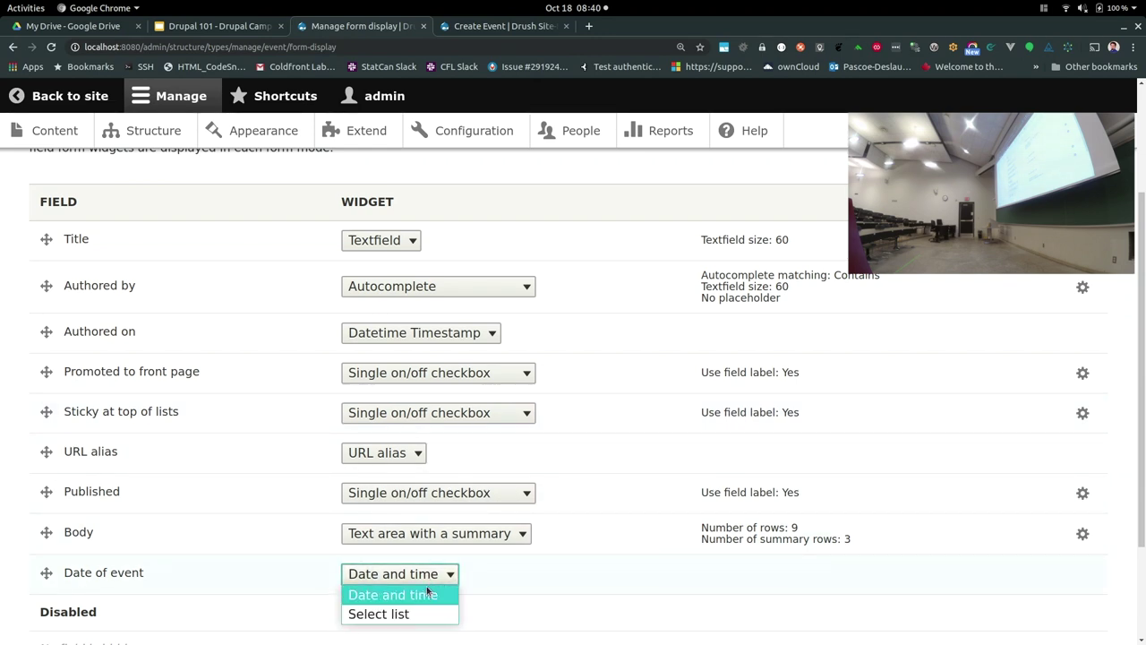
{"action": "left_click", "coordinate": [427, 593]}
{"action": "left_click", "coordinate": [450, 532]}
{"action": "left_click", "coordinate": [450, 533]}
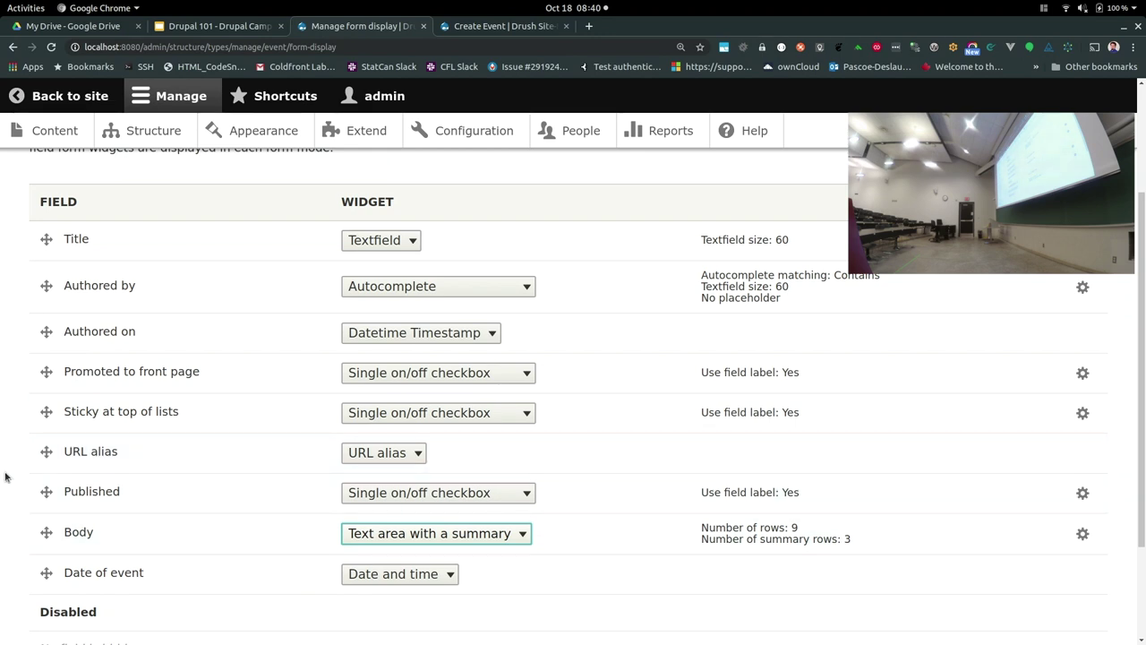
- Disable the Published, URL alias, Sticky, Promoted, Authored on and Authored by form fields, place Date of event above Body, and save the form display
{"action": "left_click_drag", "start_coordinate": [41, 501], "coordinate": [21, 541]}
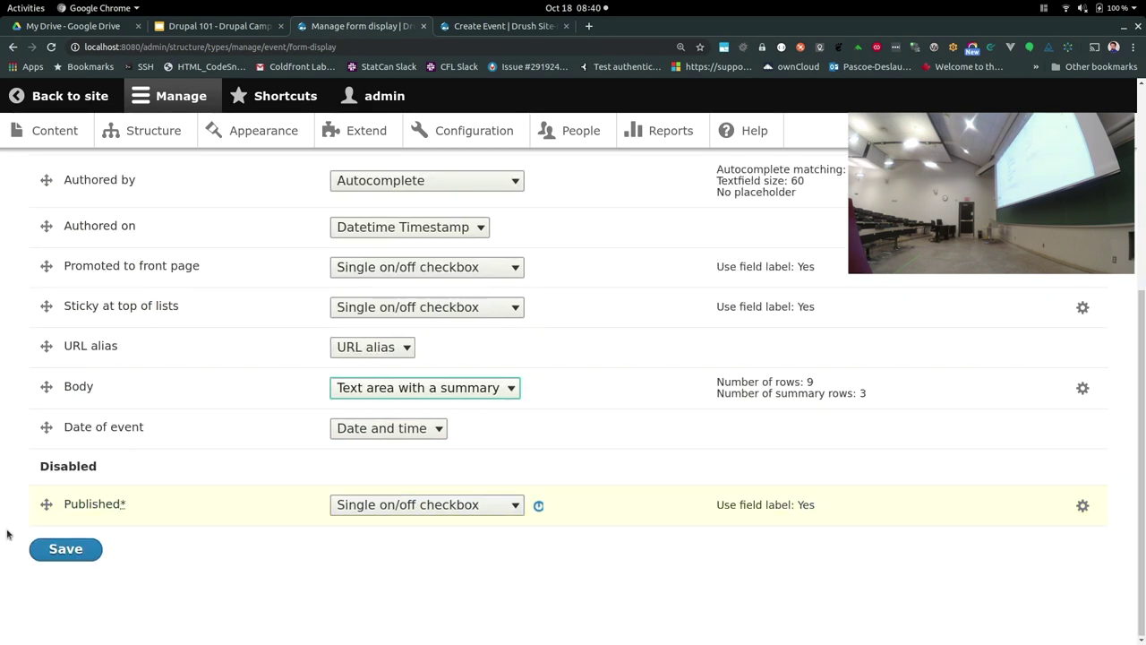
{"action": "left_click_drag", "start_coordinate": [46, 428], "coordinate": [46, 388]}
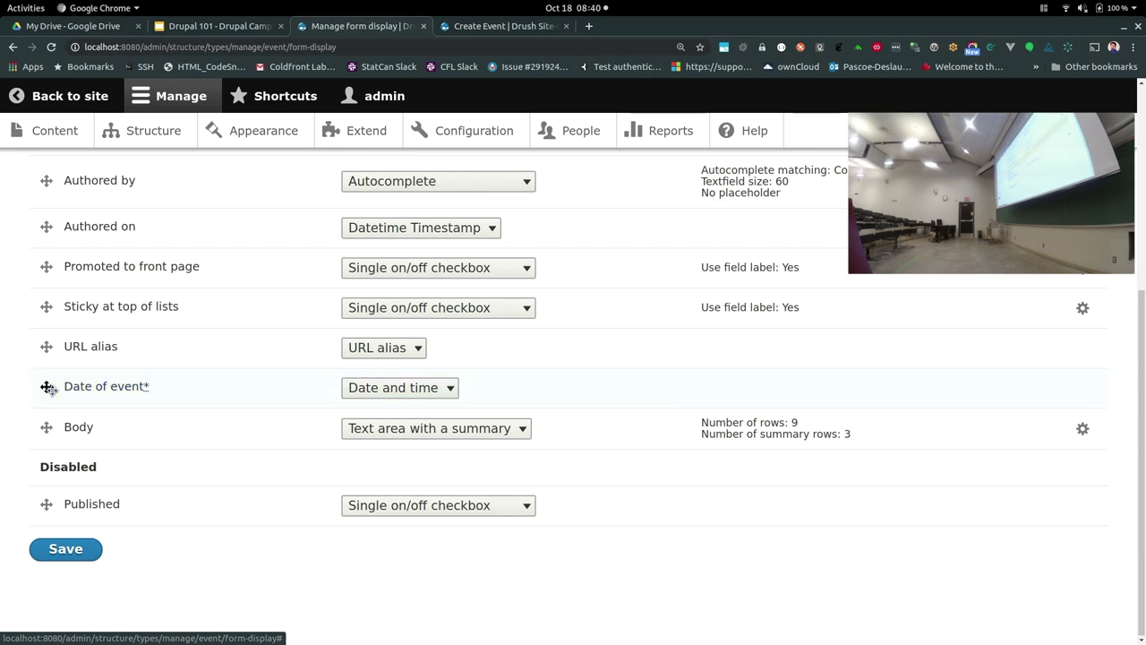
{"action": "left_click_drag", "start_coordinate": [43, 348], "coordinate": [44, 515]}
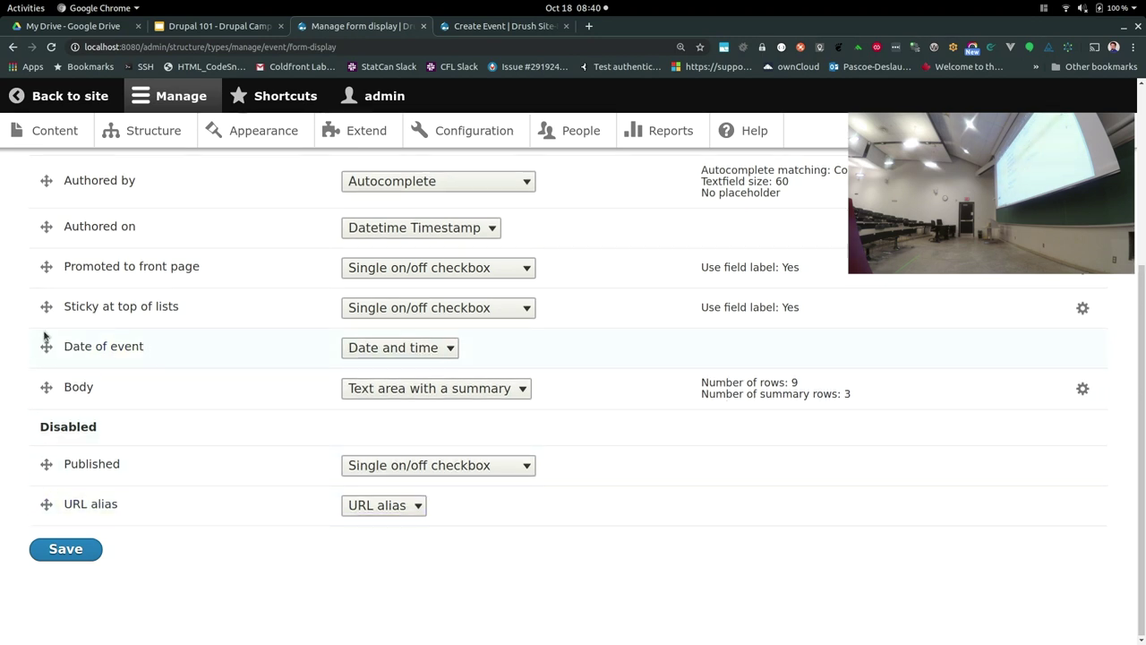
{"action": "left_click_drag", "start_coordinate": [47, 309], "coordinate": [44, 513]}
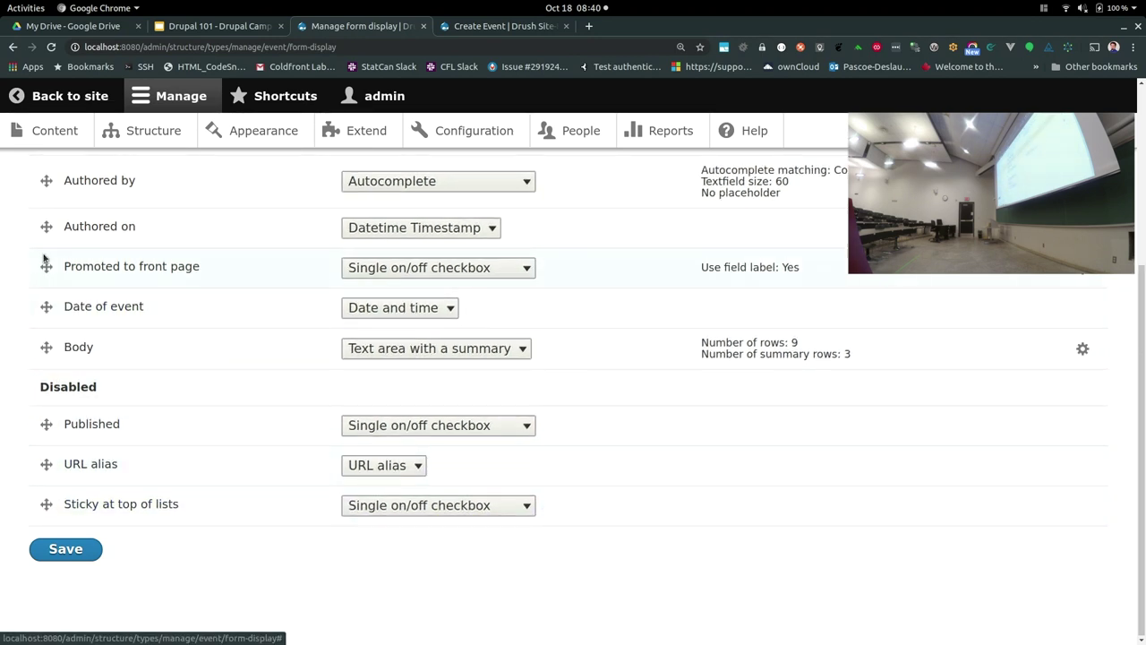
{"action": "left_click_drag", "start_coordinate": [45, 266], "coordinate": [45, 426]}
{"action": "left_click_drag", "start_coordinate": [48, 226], "coordinate": [45, 385]}
{"action": "left_click_drag", "start_coordinate": [46, 181], "coordinate": [44, 341]}
{"action": "scroll", "coordinate": [46, 350], "scroll_direction": "up", "scroll_amount": 2}
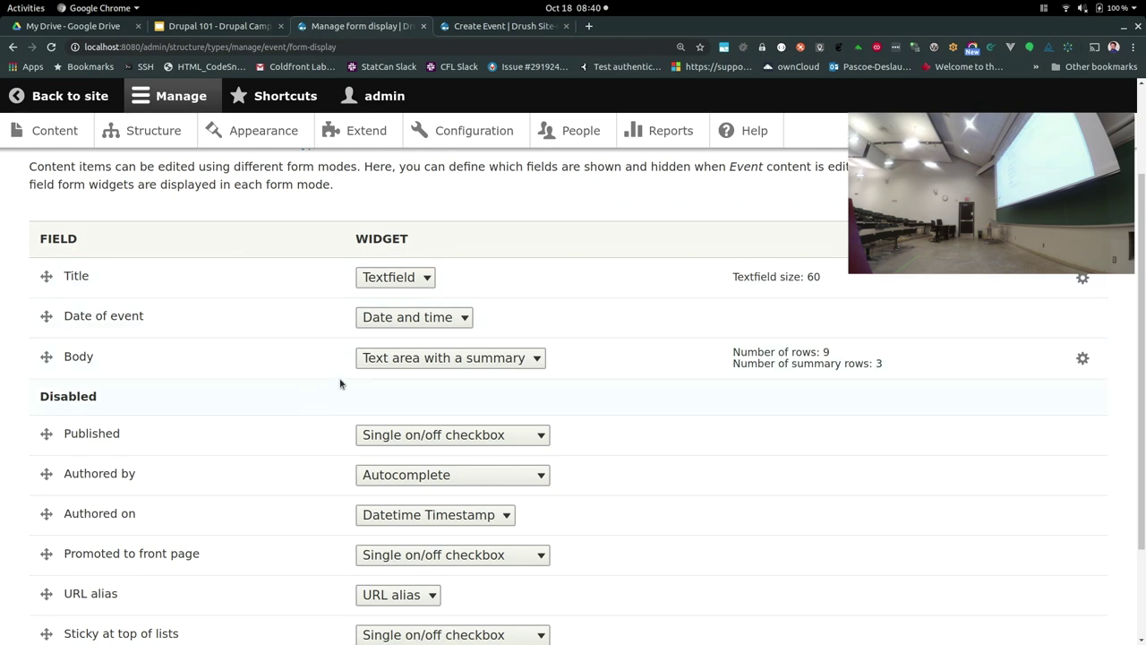
{"action": "scroll", "coordinate": [340, 383], "scroll_direction": "down", "scroll_amount": 2}
{"action": "left_click", "coordinate": [81, 543]}
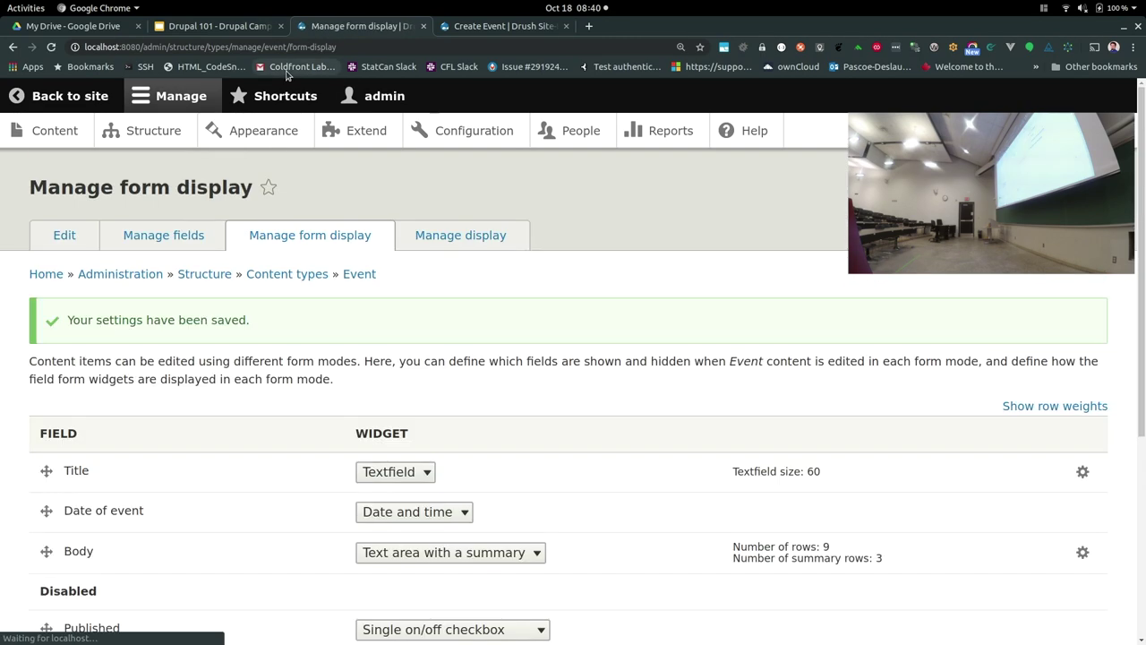
- Reload the Create Event form in the other browser tab and review which fields it offers
{"action": "left_click", "coordinate": [475, 27]}
{"action": "scroll", "coordinate": [914, 409], "scroll_direction": "up", "scroll_amount": 5}
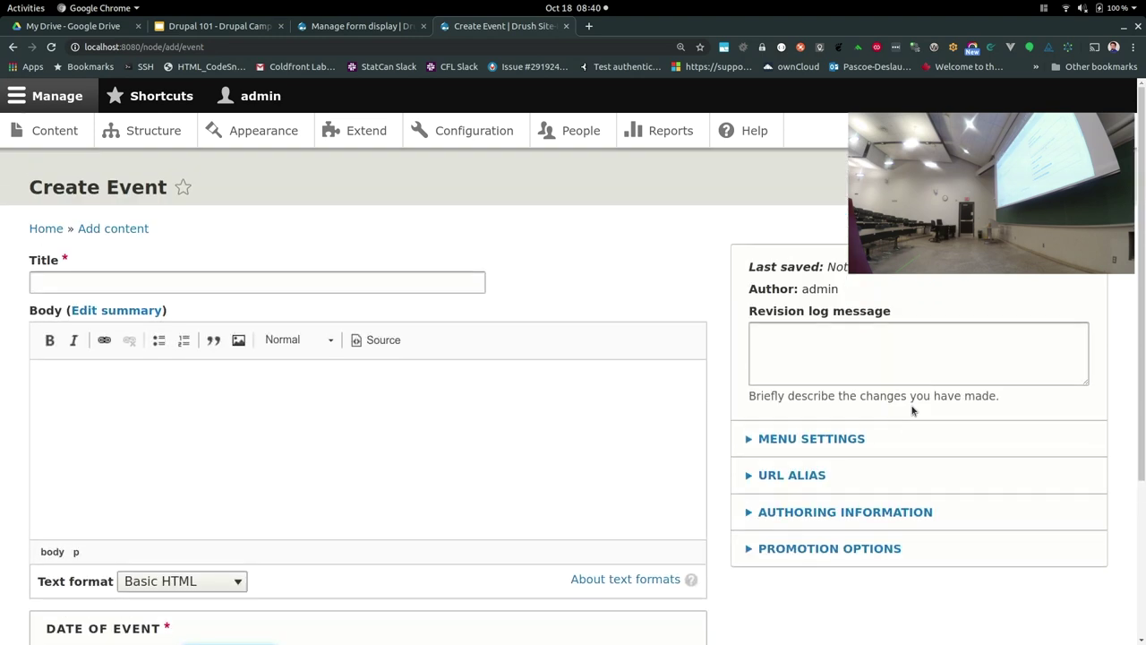
{"action": "key", "text": "ctrl+r"}
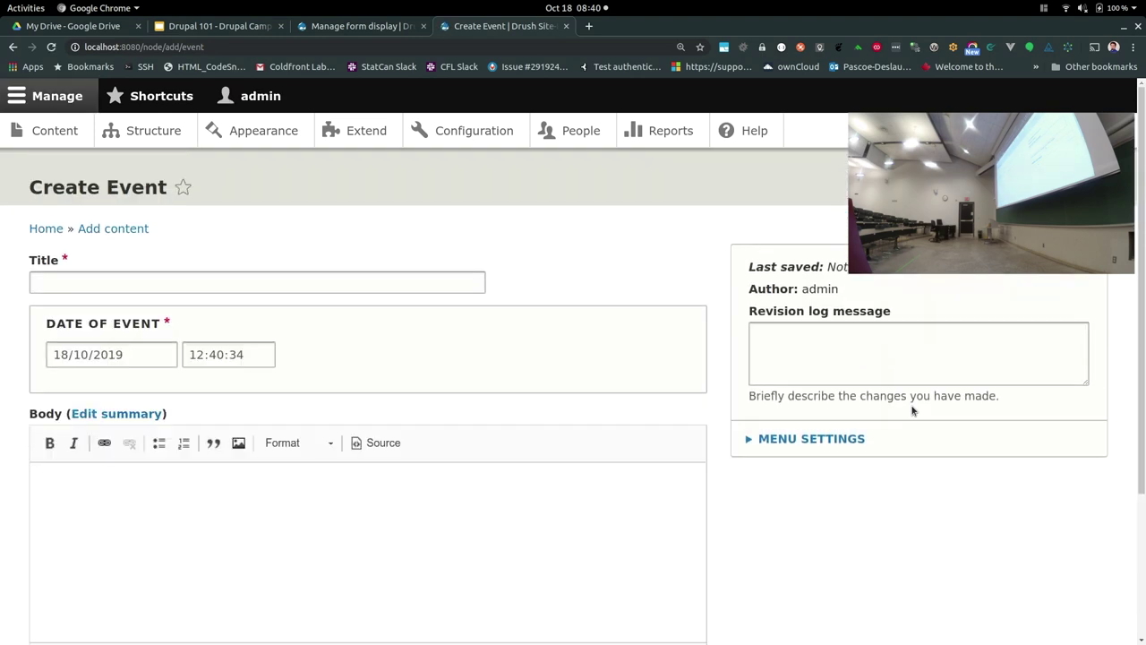
{"action": "scroll", "coordinate": [569, 388], "scroll_direction": "down", "scroll_amount": 3}
{"action": "scroll", "coordinate": [569, 388], "scroll_direction": "up", "scroll_amount": 3}
- Create an event titled "Drupal Camp Ottawa" with the body text "Hello World", save it and view its page
{"action": "scroll", "coordinate": [569, 387], "scroll_direction": "down", "scroll_amount": 1}
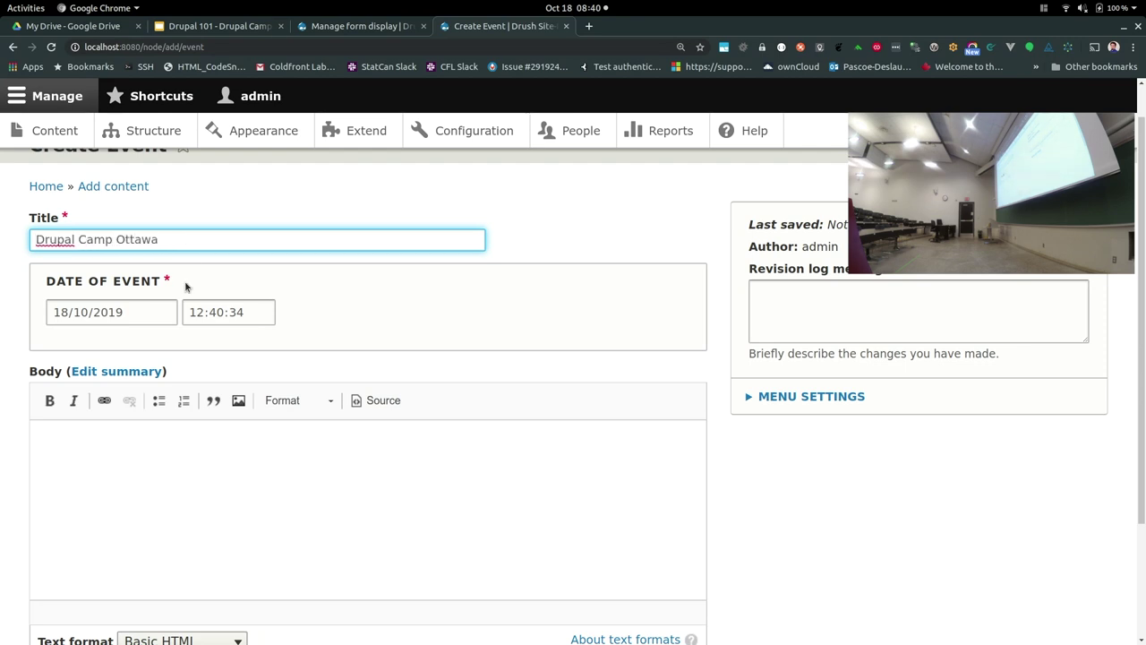
{"action": "left_click", "coordinate": [206, 459]}
{"action": "scroll", "coordinate": [206, 459], "scroll_direction": "down", "scroll_amount": 2}
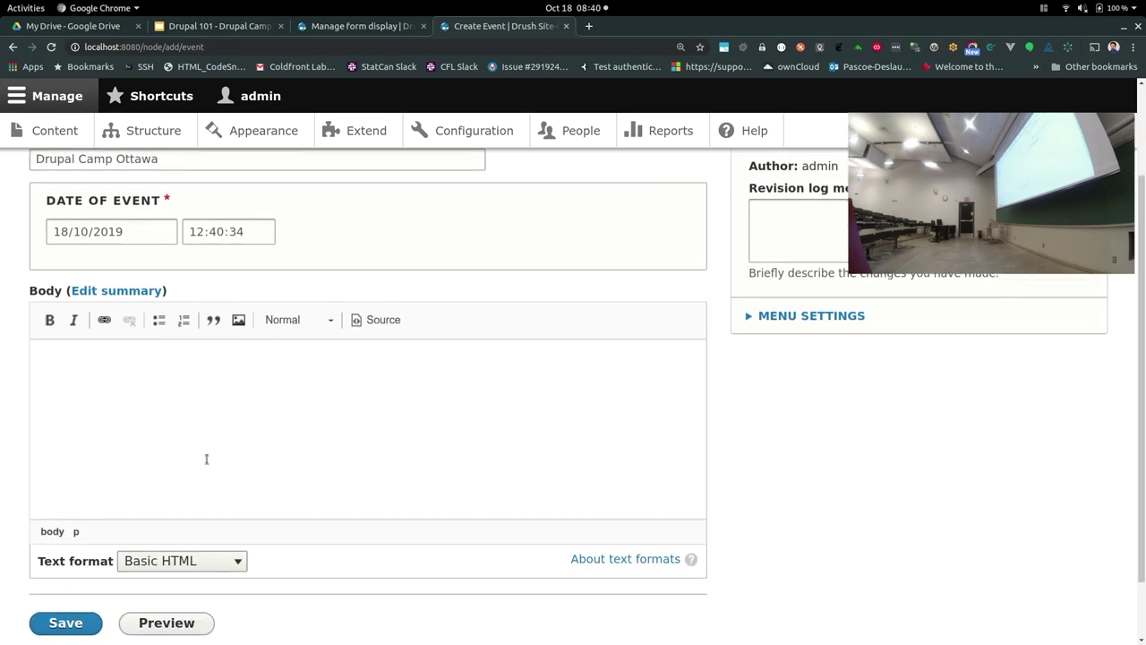
{"action": "type", "text": "Hello World"}
{"action": "left_click", "coordinate": [56, 627]}
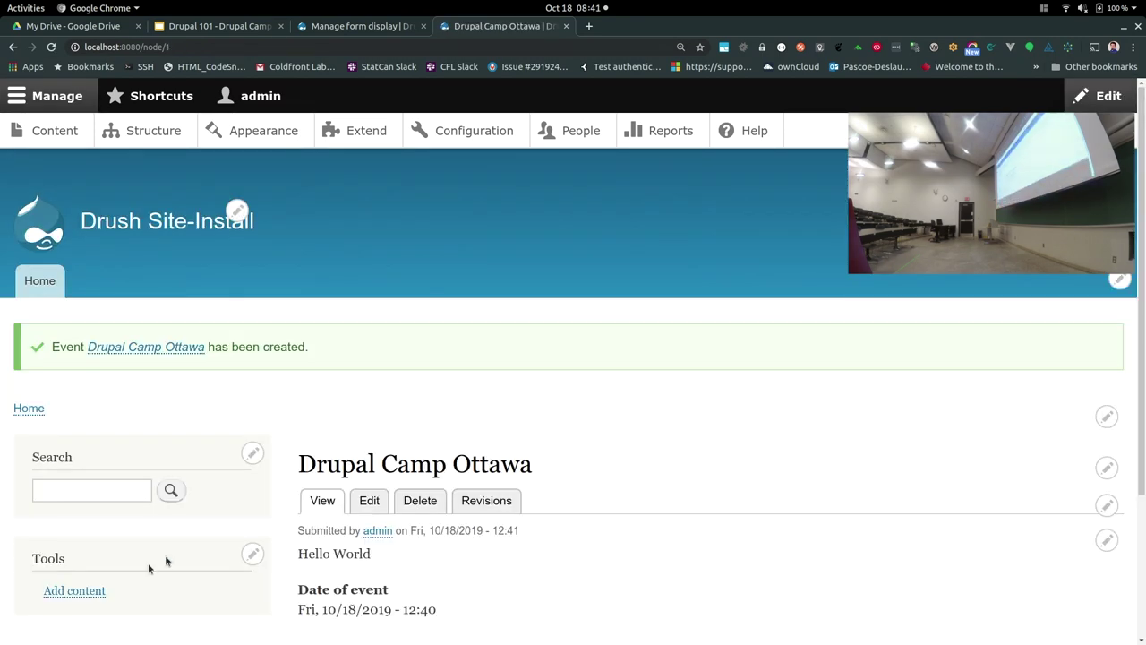
{"action": "scroll", "coordinate": [476, 458], "scroll_direction": "down", "scroll_amount": 3}
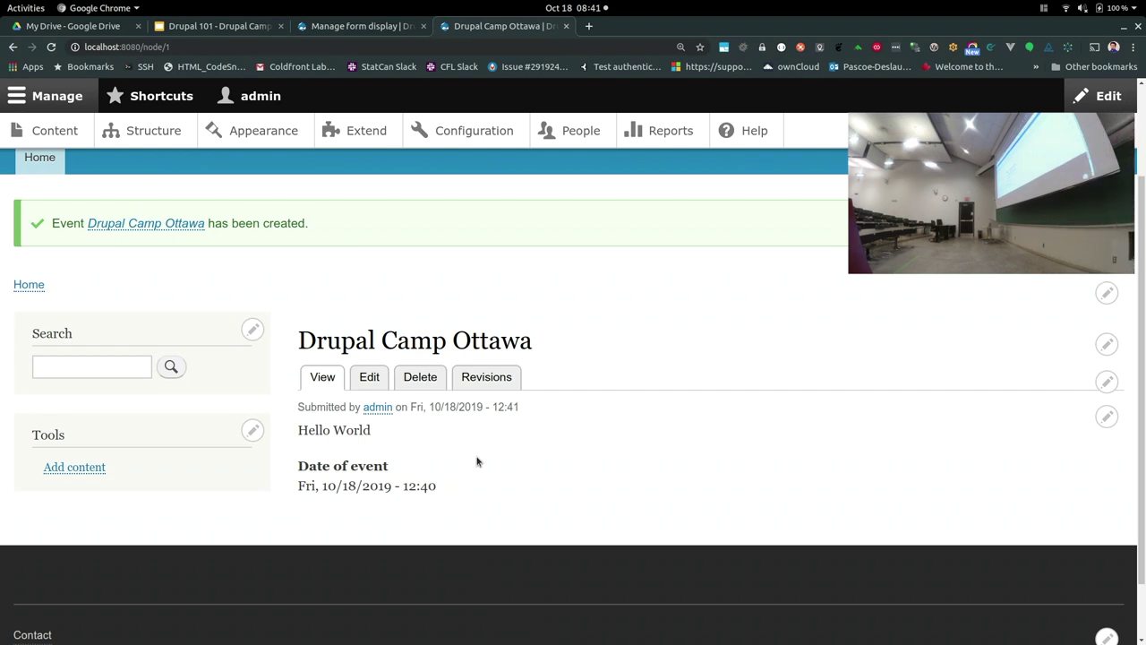
- In the Event type's default display settings, place Date of event above Body and set its label to Visually Hidden
{"action": "left_click", "coordinate": [365, 28]}
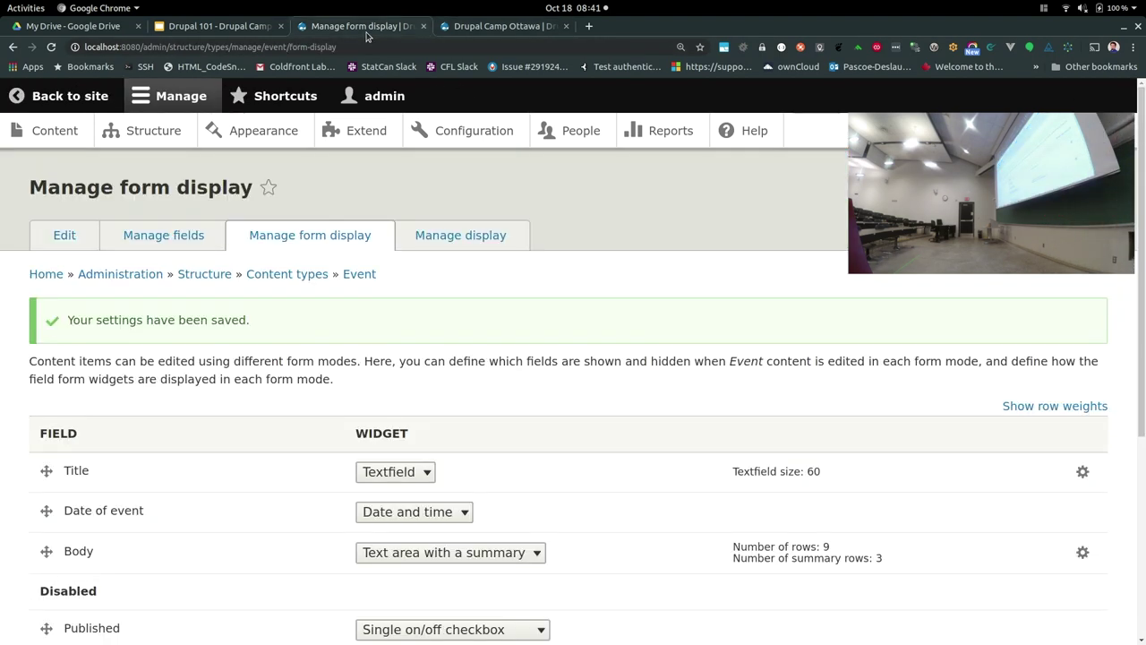
{"action": "left_click", "coordinate": [415, 236]}
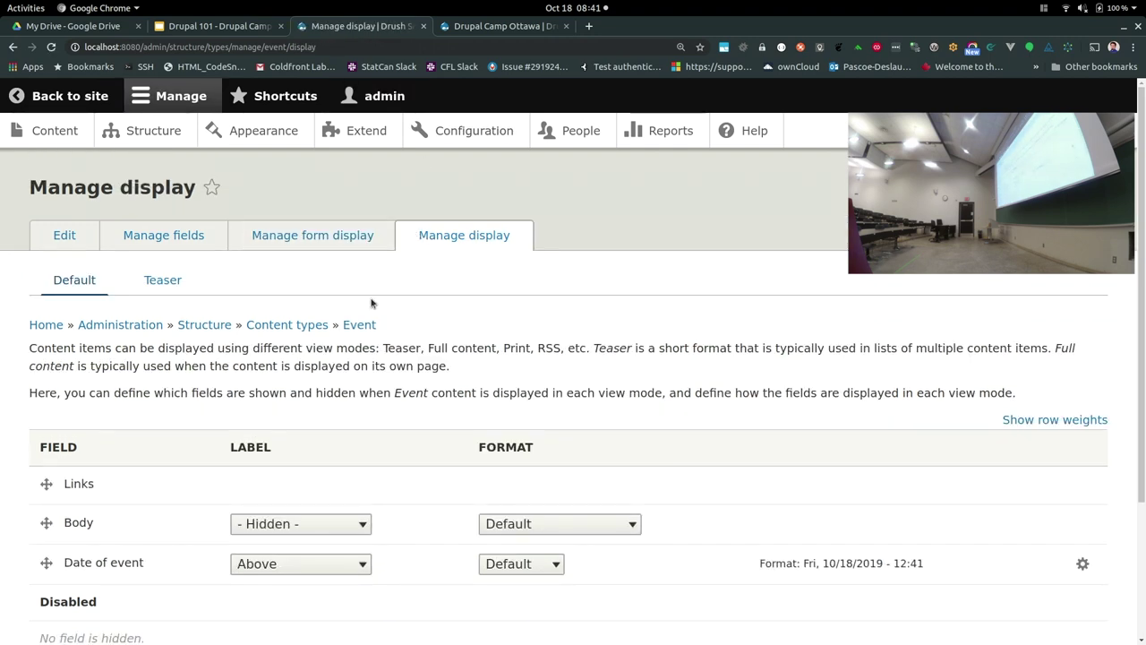
{"action": "scroll", "coordinate": [290, 381], "scroll_direction": "down", "scroll_amount": 2}
{"action": "left_click_drag", "start_coordinate": [45, 492], "coordinate": [46, 455]}
{"action": "left_click", "coordinate": [285, 513]}
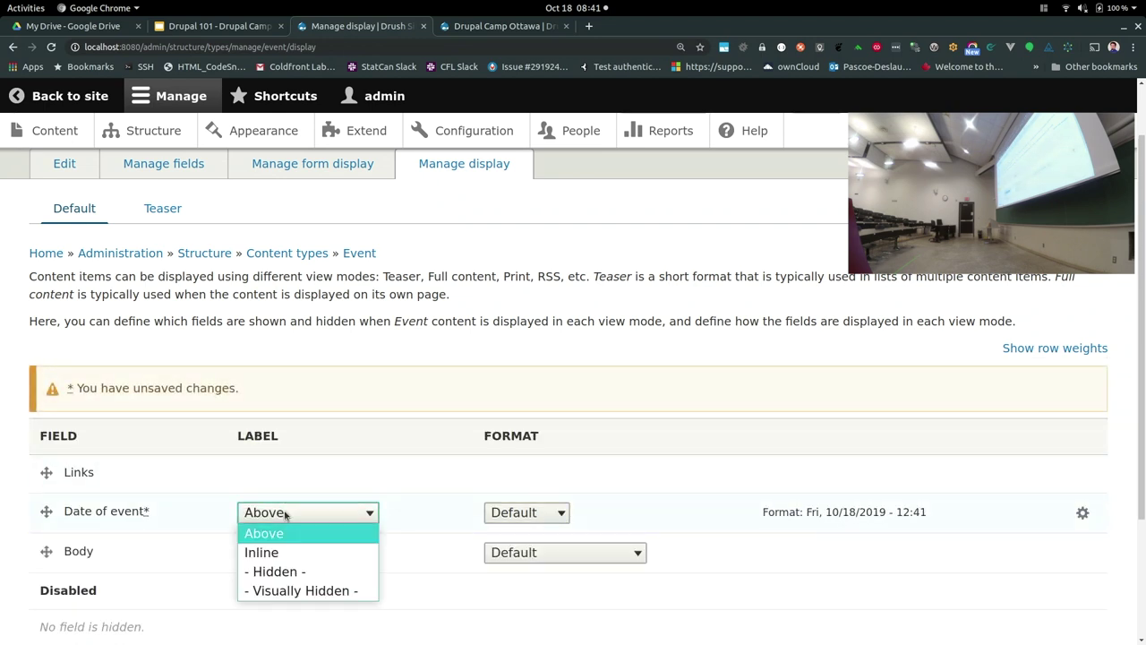
{"action": "left_click", "coordinate": [289, 591]}
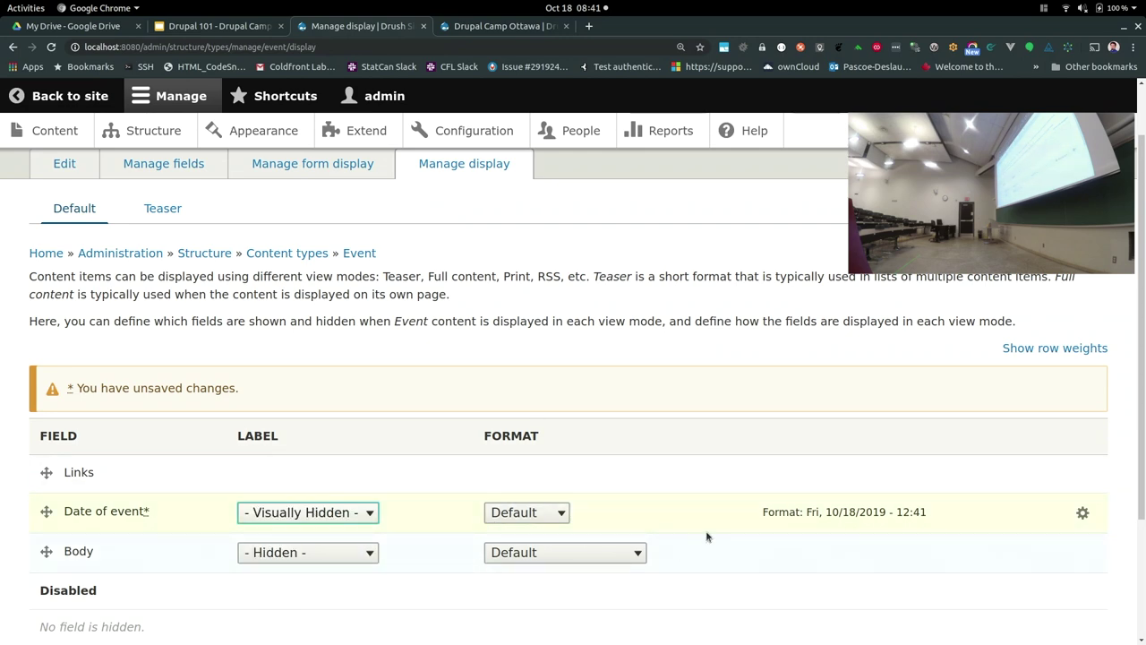
- Set the Date of event format to the Toronto time zone override and the Default long date format, and update it
{"action": "left_click", "coordinate": [1083, 513]}
{"action": "scroll", "coordinate": [376, 394], "scroll_direction": "down", "scroll_amount": 1}
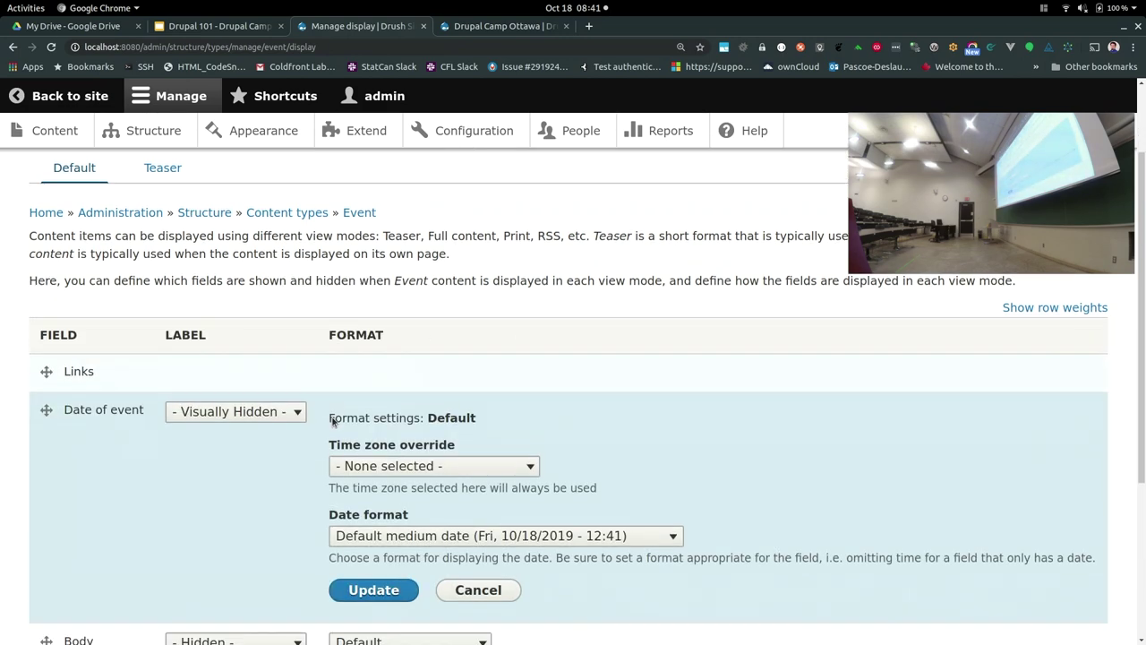
{"action": "left_click", "coordinate": [412, 418]}
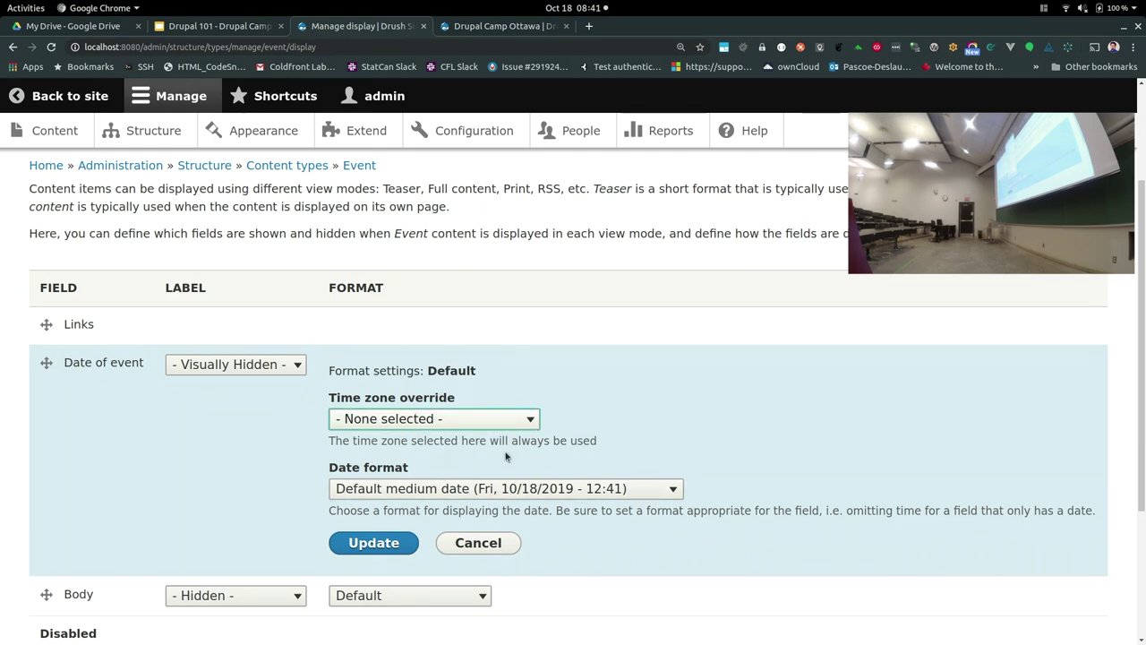
{"action": "left_click", "coordinate": [472, 429]}
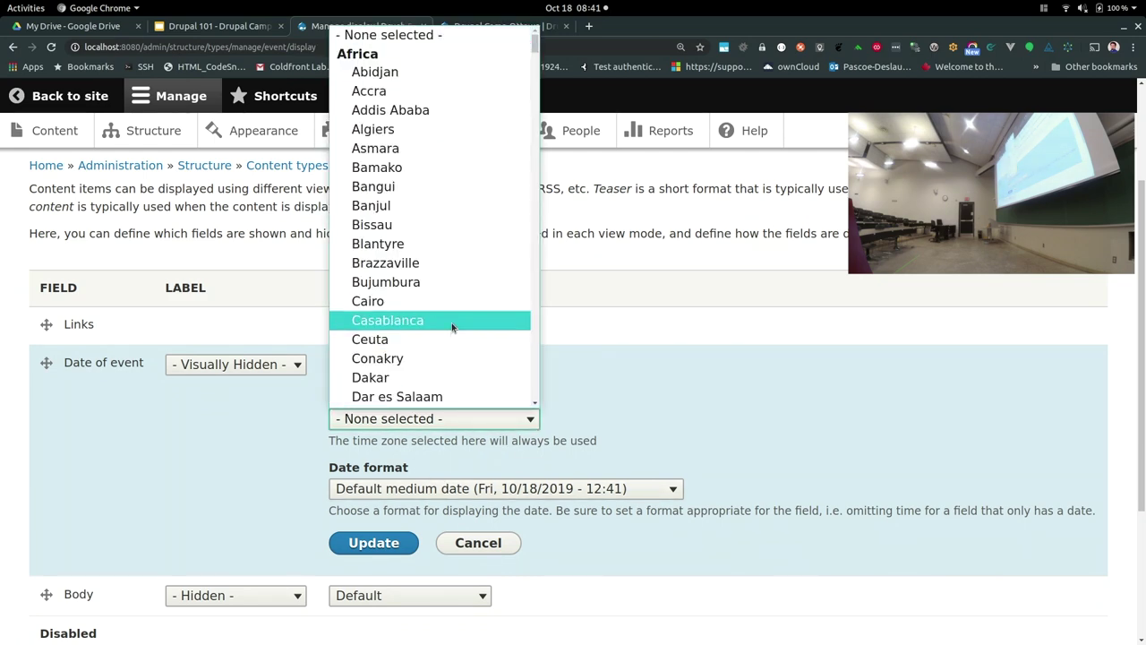
{"action": "scroll", "coordinate": [452, 322], "scroll_direction": "down", "scroll_amount": 4}
{"action": "scroll", "coordinate": [451, 327], "scroll_direction": "down", "scroll_amount": 12}
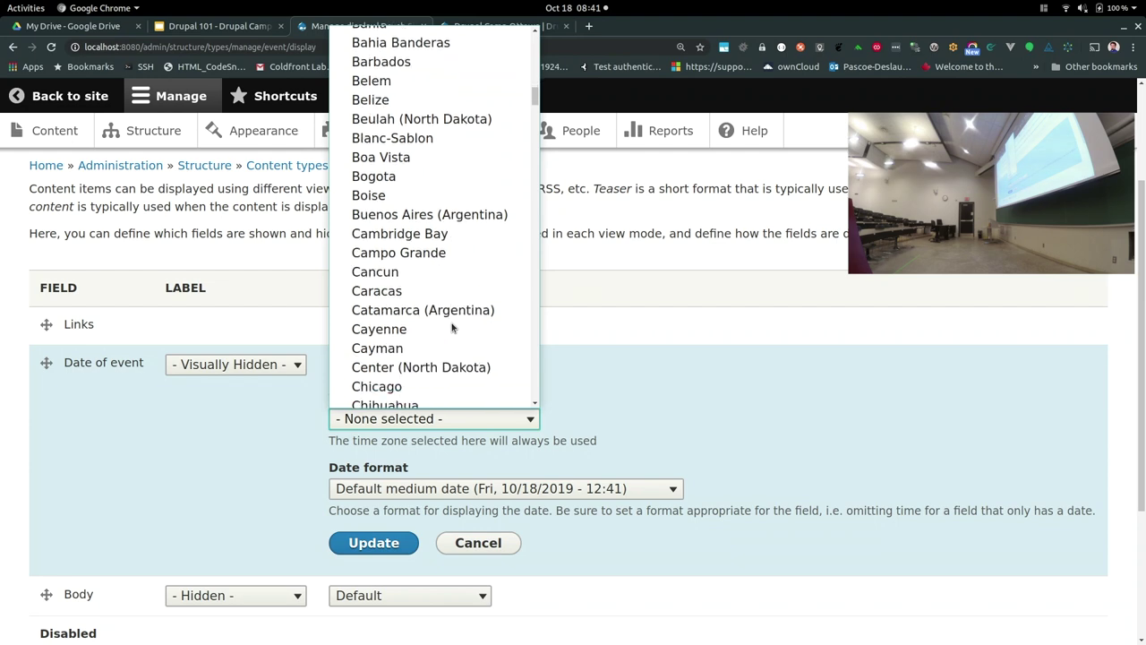
{"action": "scroll", "coordinate": [451, 327], "scroll_direction": "down", "scroll_amount": 13}
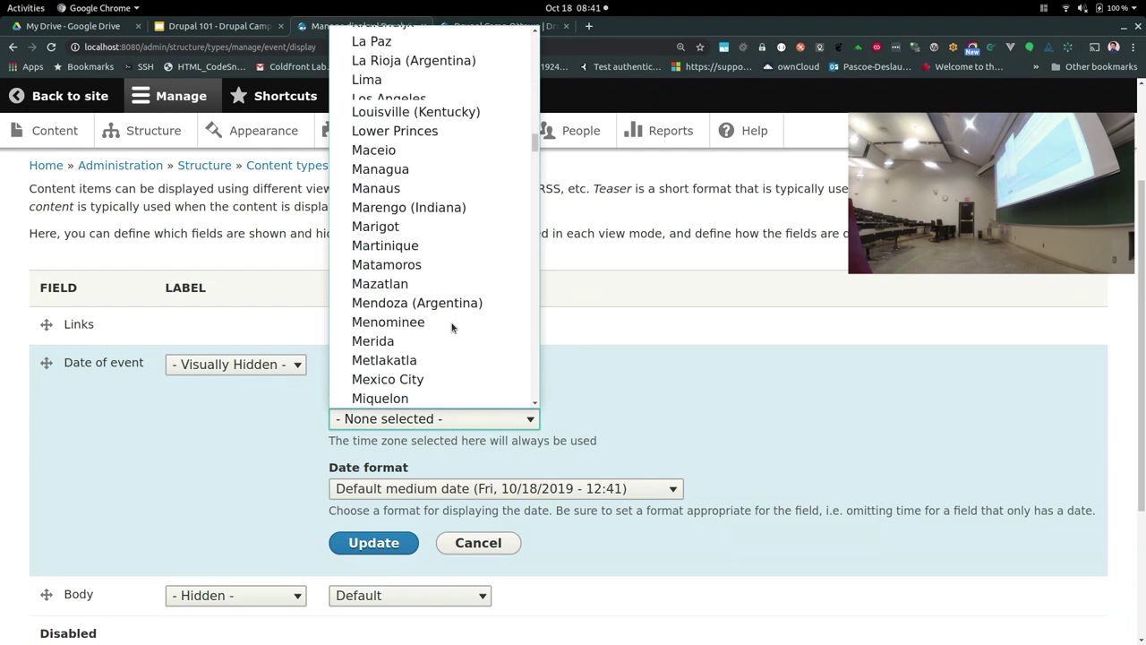
{"action": "scroll", "coordinate": [451, 327], "scroll_direction": "down", "scroll_amount": 11}
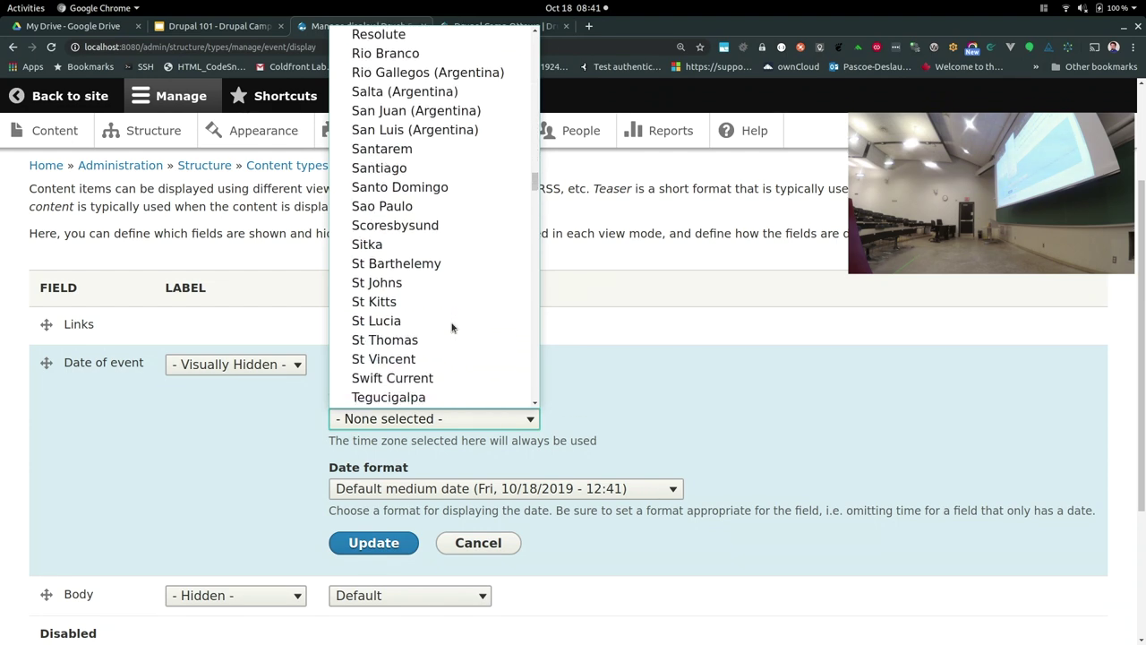
{"action": "scroll", "coordinate": [452, 327], "scroll_direction": "down", "scroll_amount": 6}
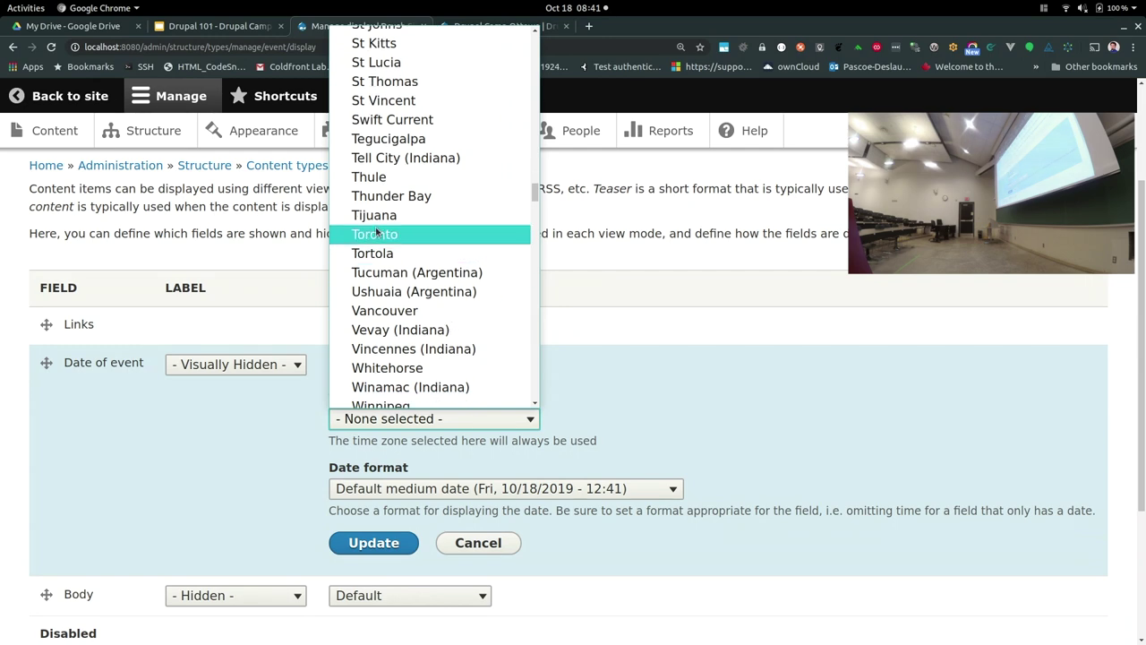
{"action": "left_click", "coordinate": [385, 233]}
{"action": "left_click", "coordinate": [485, 491]}
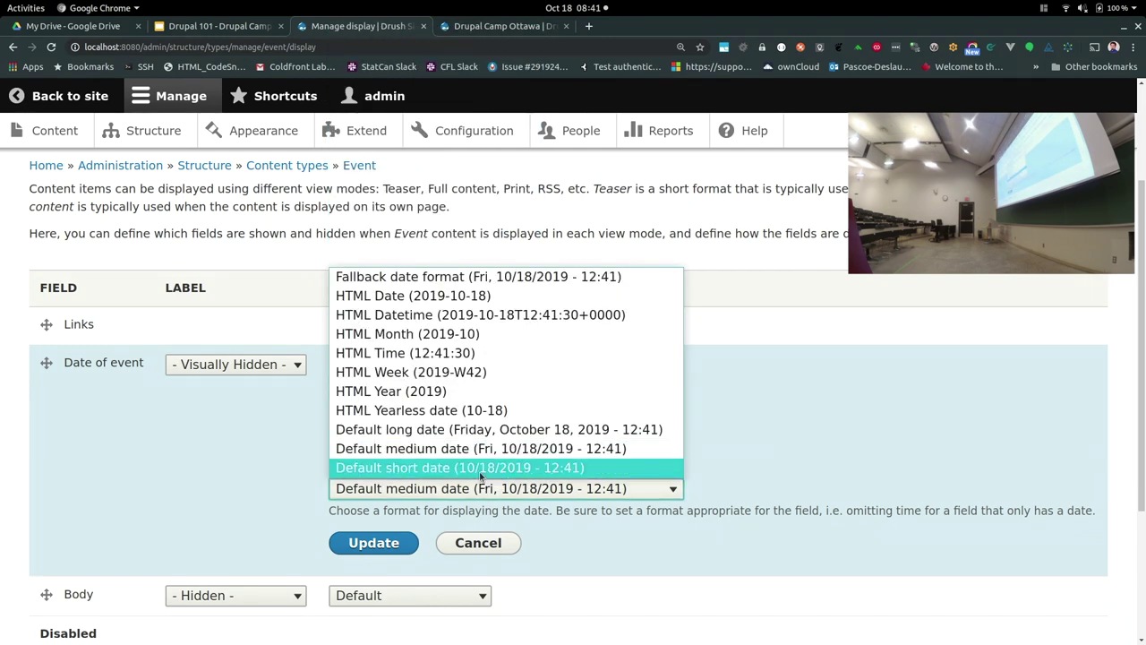
{"action": "left_click", "coordinate": [479, 429]}
{"action": "left_click", "coordinate": [369, 542]}
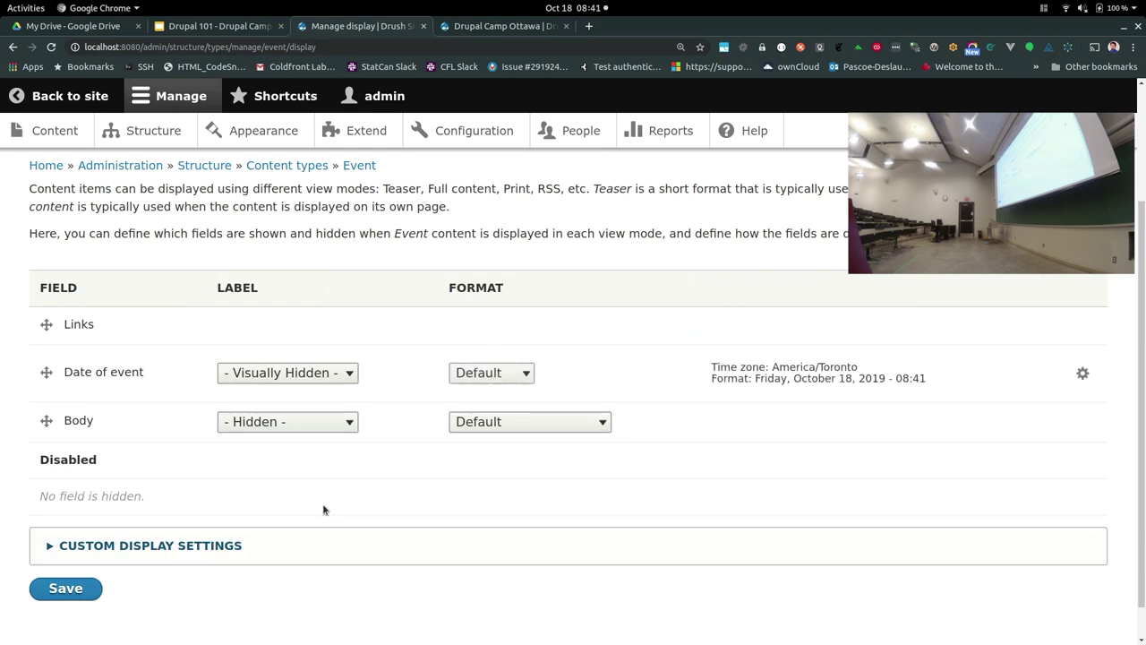
- Save the Event type's display settings and reload the Drupal Camp Ottawa page to check its layout
{"action": "left_click", "coordinate": [71, 590]}
{"action": "left_click", "coordinate": [466, 30]}
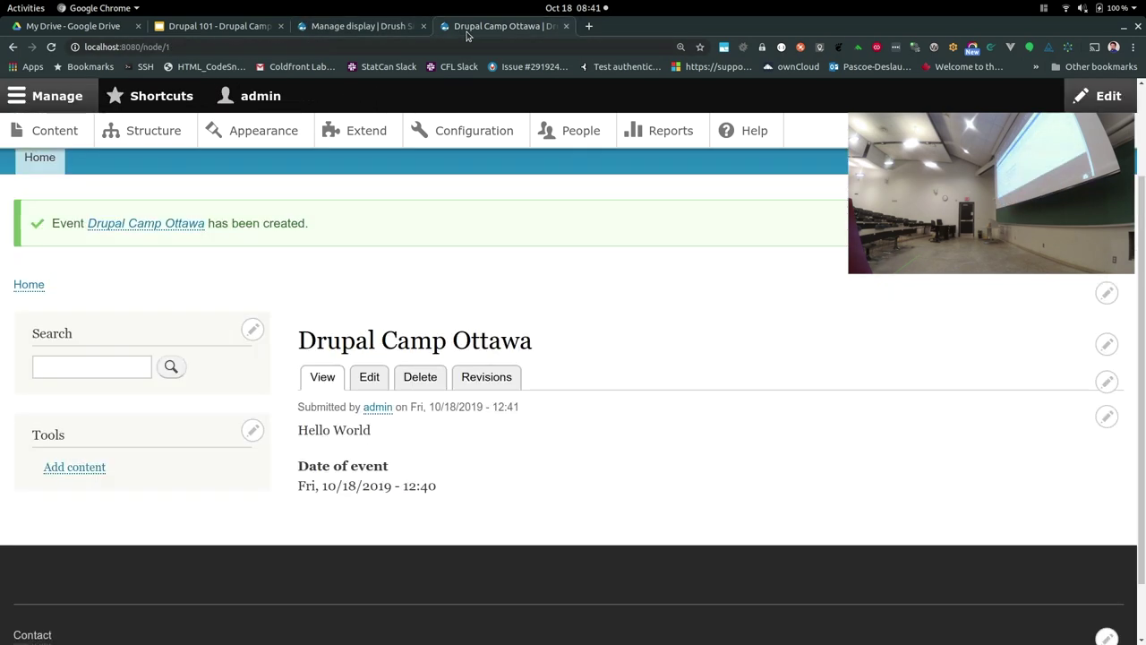
{"action": "key", "text": "F5"}
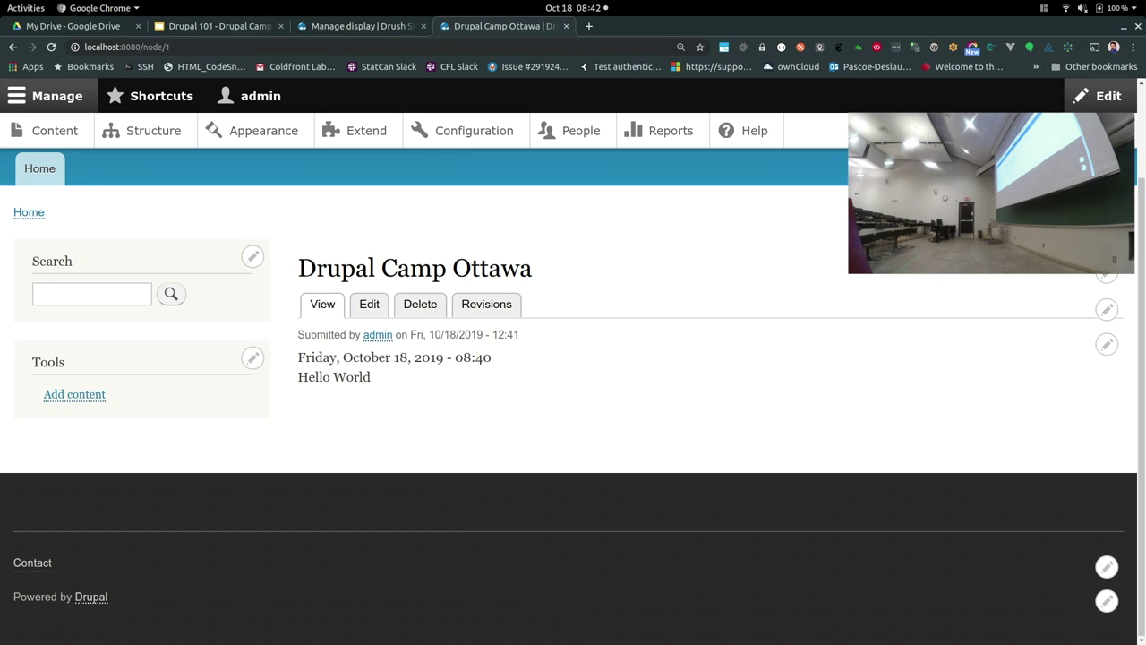
- Search the web for "drupalize me" in a new browser tab and open the Drupalize.Me training site
{"action": "left_click", "coordinate": [588, 26]}
{"action": "type", "text": "drupaliz"}
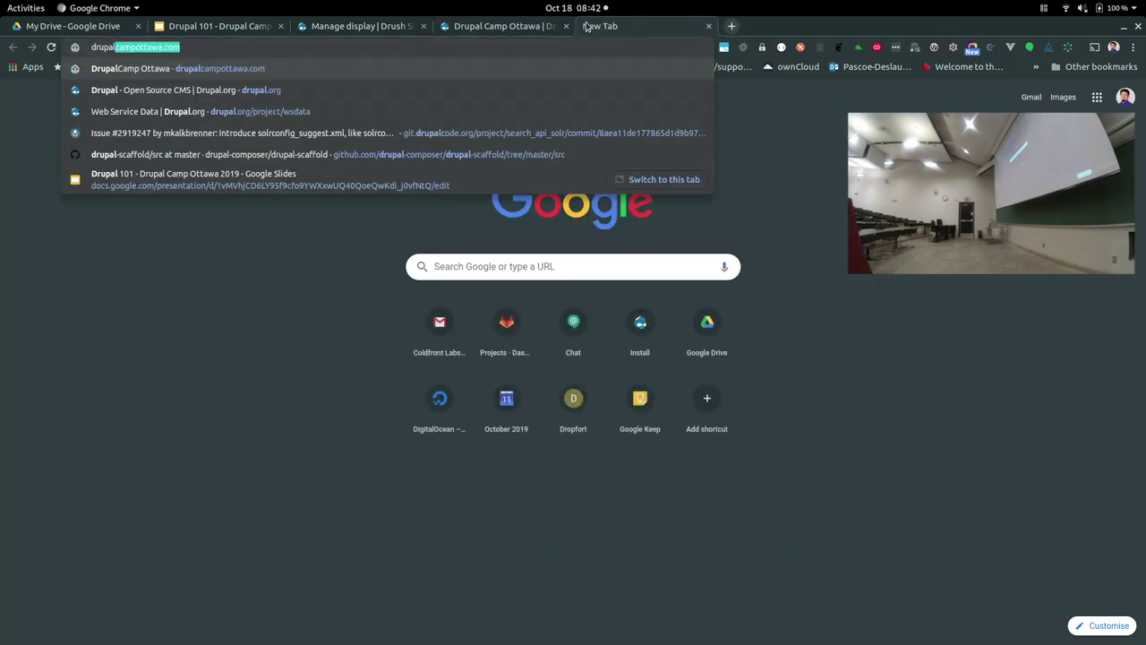
{"action": "key", "text": "Down"}
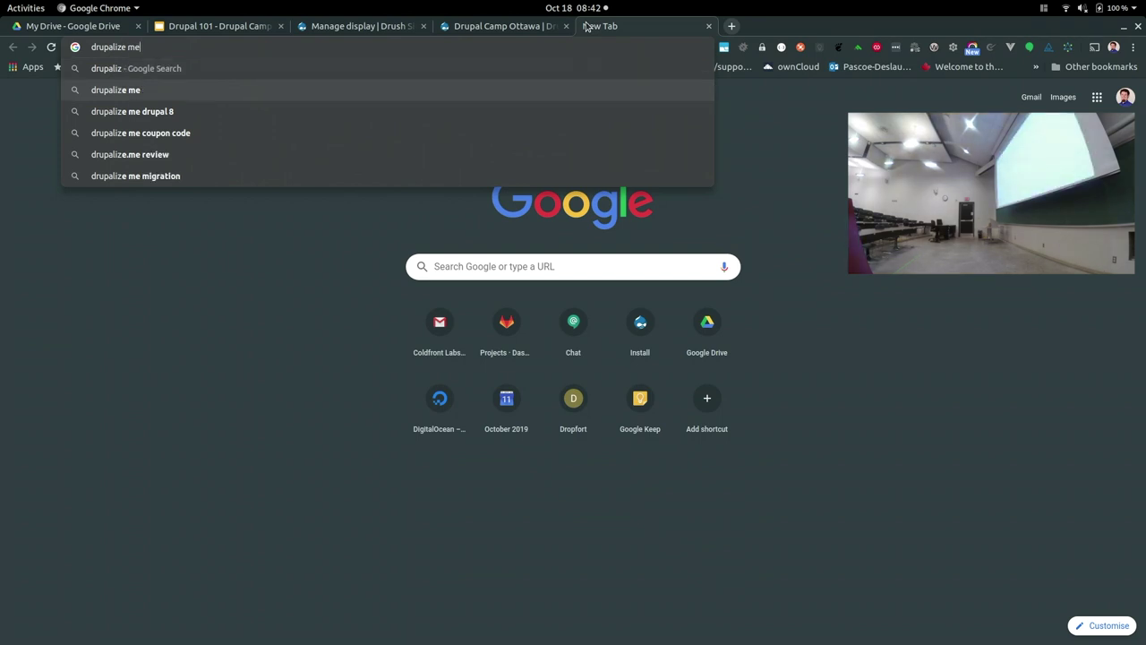
{"action": "key", "text": "Return"}
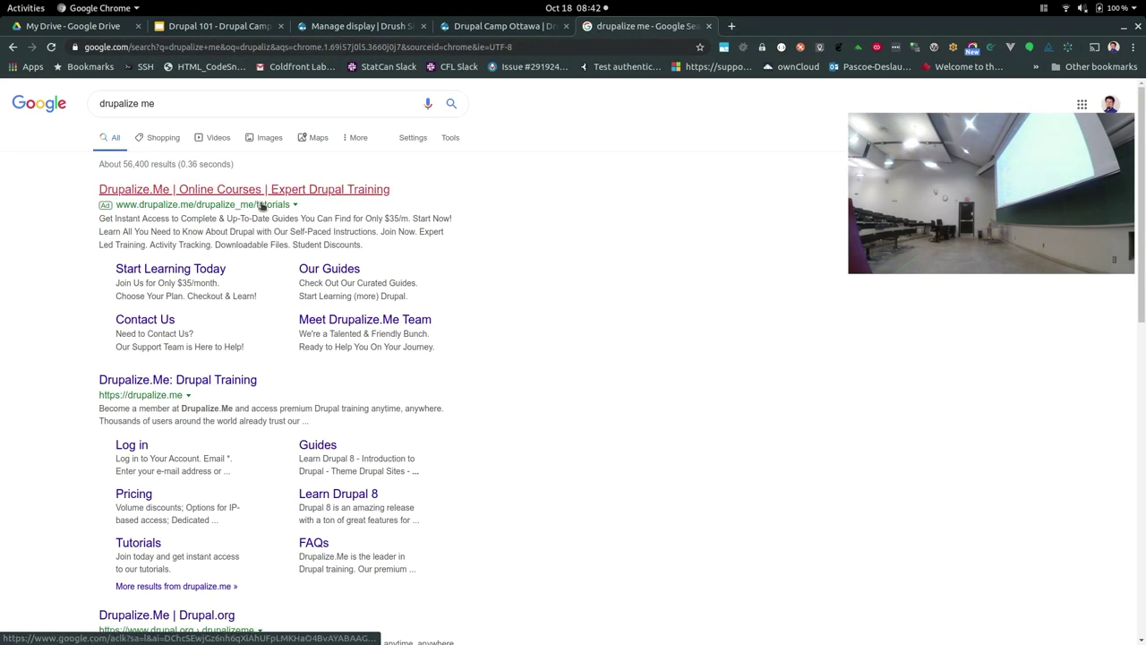
{"action": "left_click", "coordinate": [225, 191]}
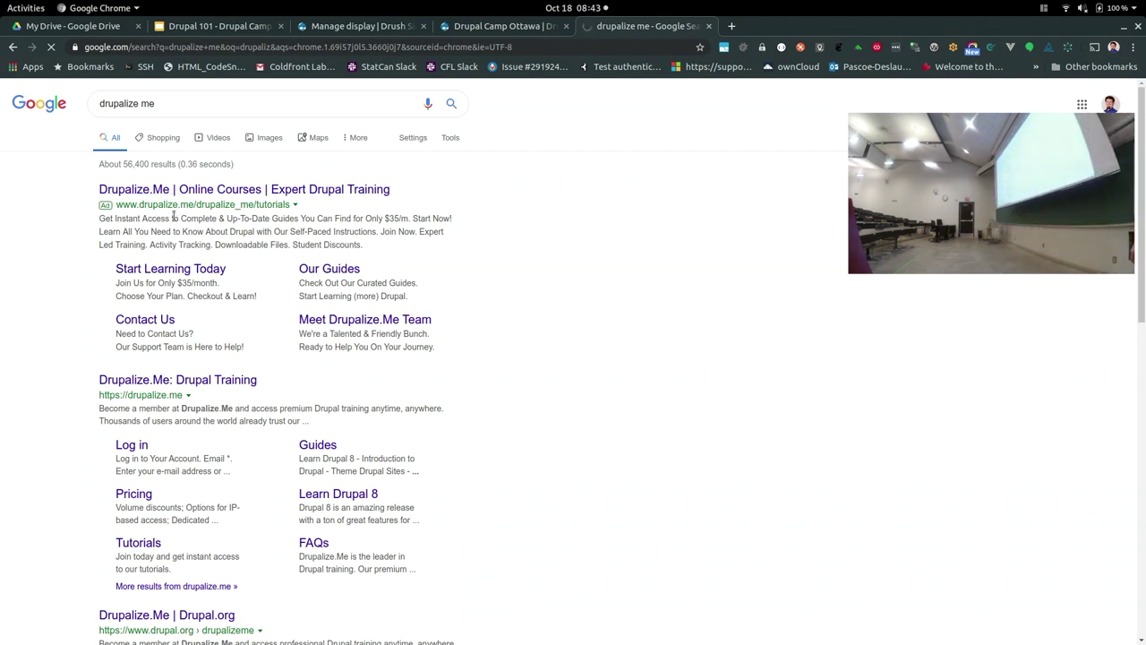
{"action": "left_click", "coordinate": [202, 194]}
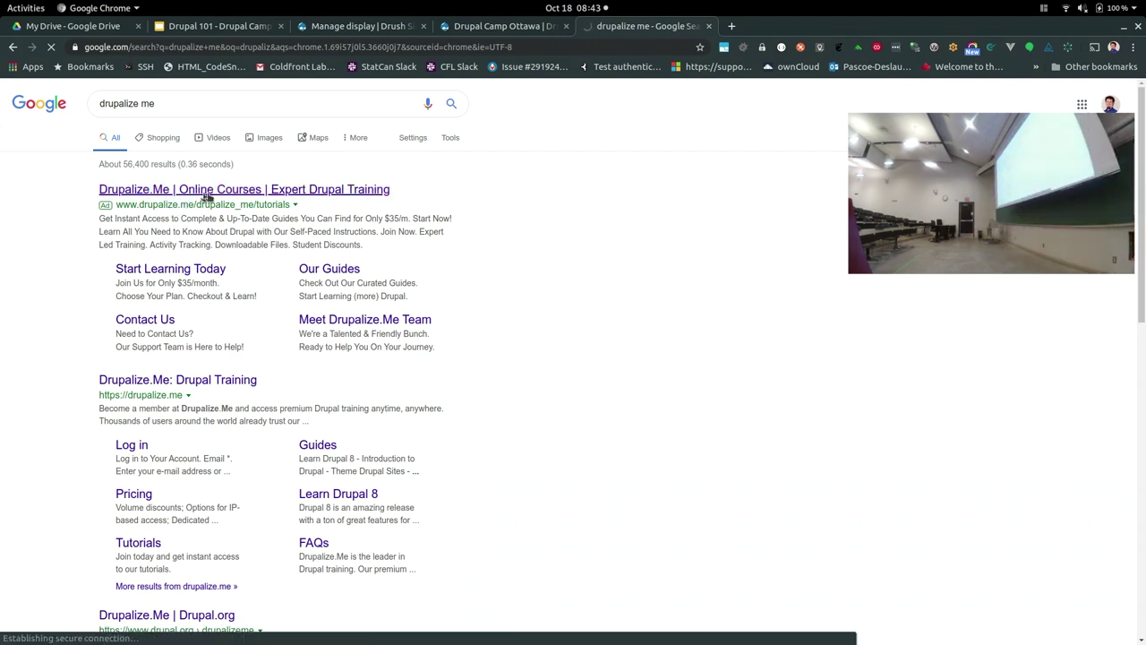
{"action": "left_click", "coordinate": [197, 383]}
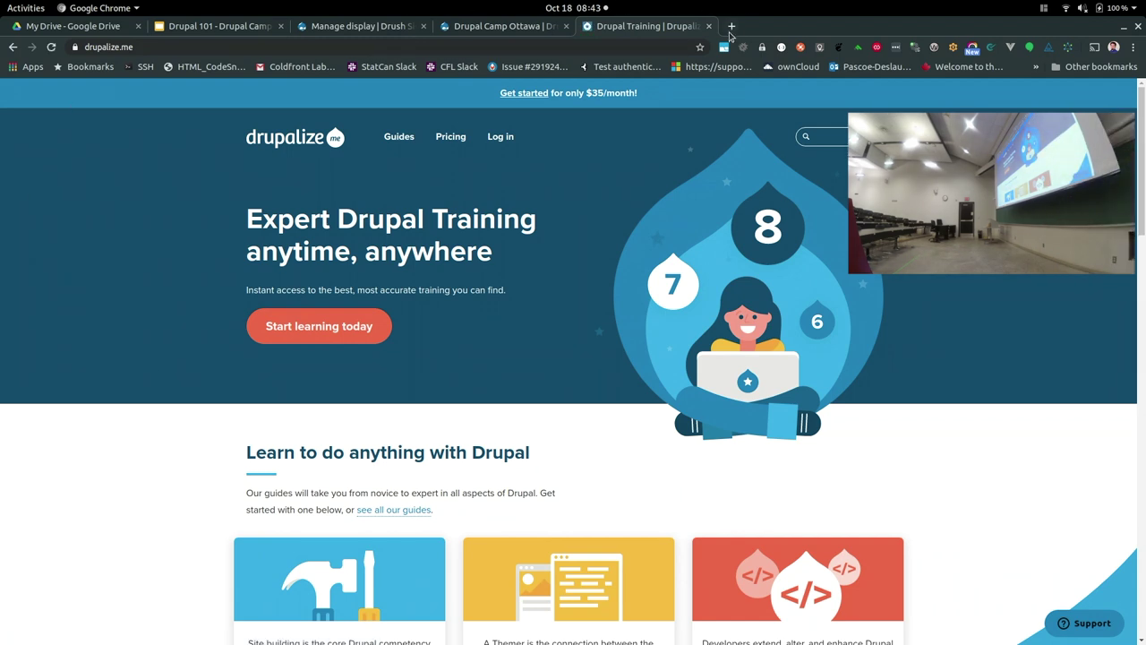
- Search the web for "drupal tutor" in another new tab, open the DrupalTutor site and examine its Drupal 8 courses
{"action": "type", "text": "drupa"}
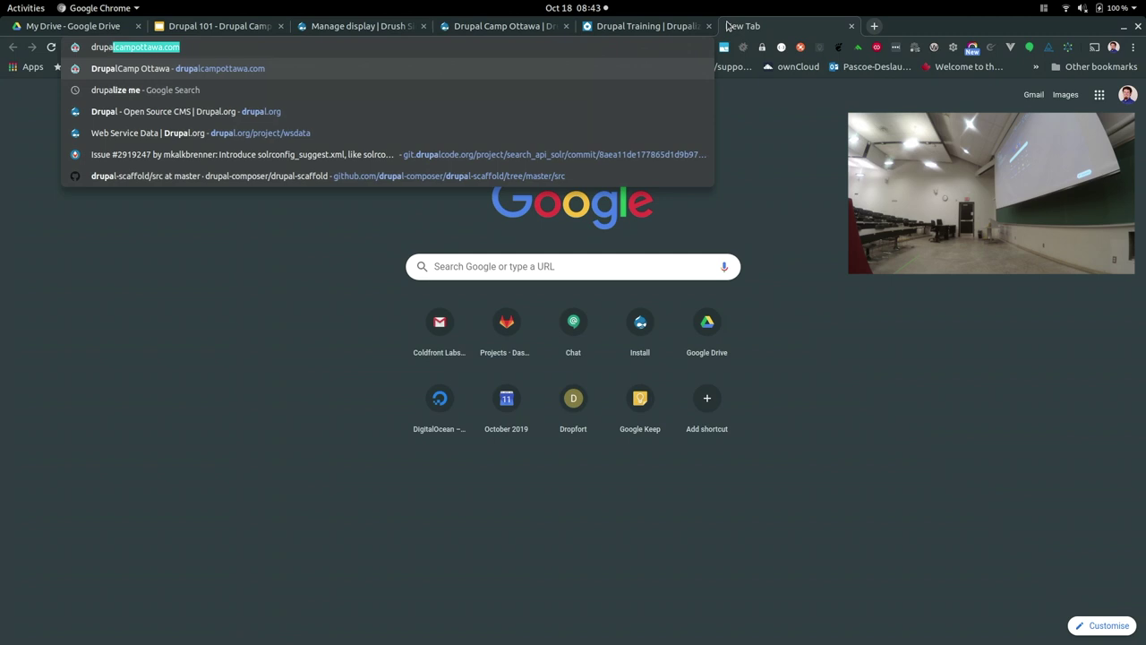
{"action": "type", "text": "l totur"}
{"action": "key", "text": "Return"}
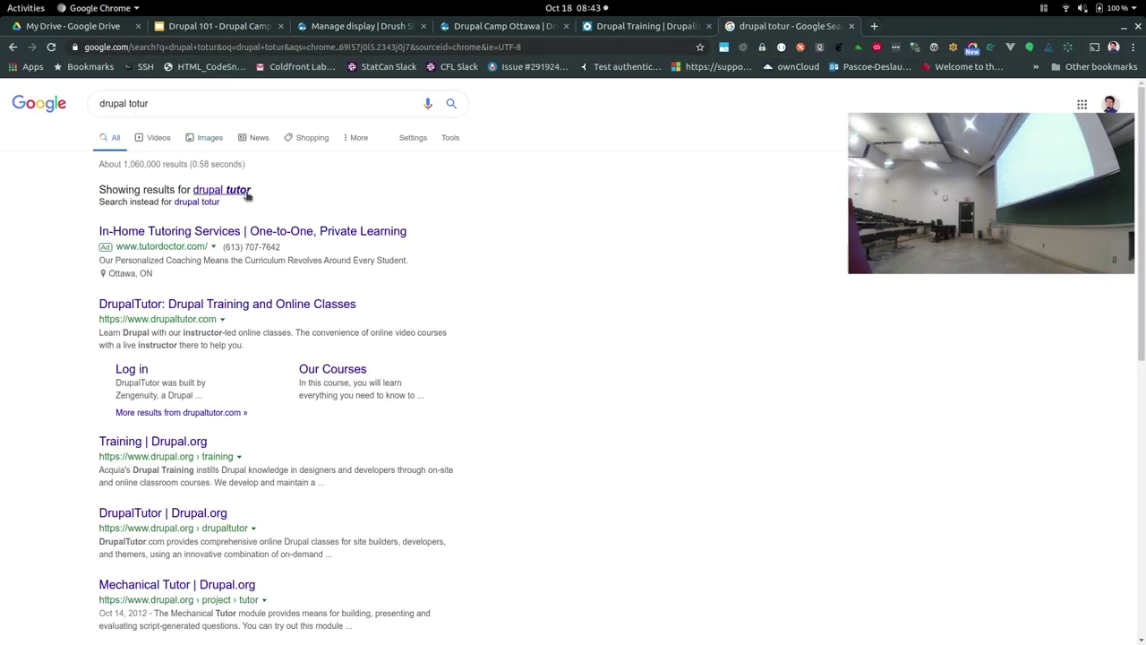
{"action": "left_click", "coordinate": [238, 189]}
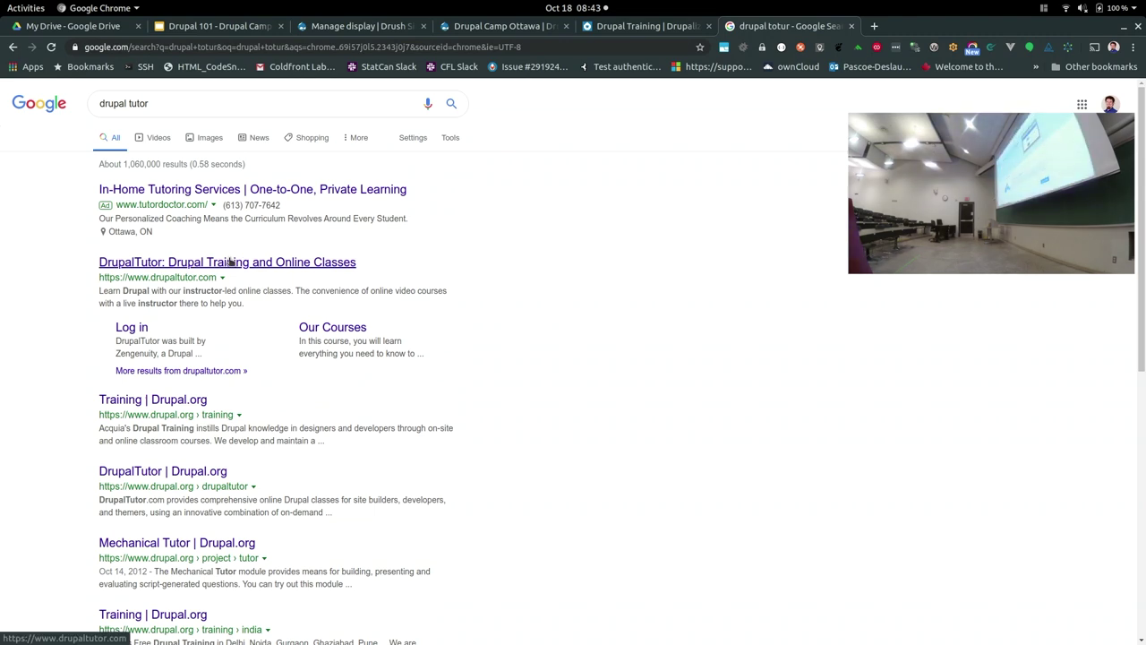
{"action": "left_click", "coordinate": [230, 261]}
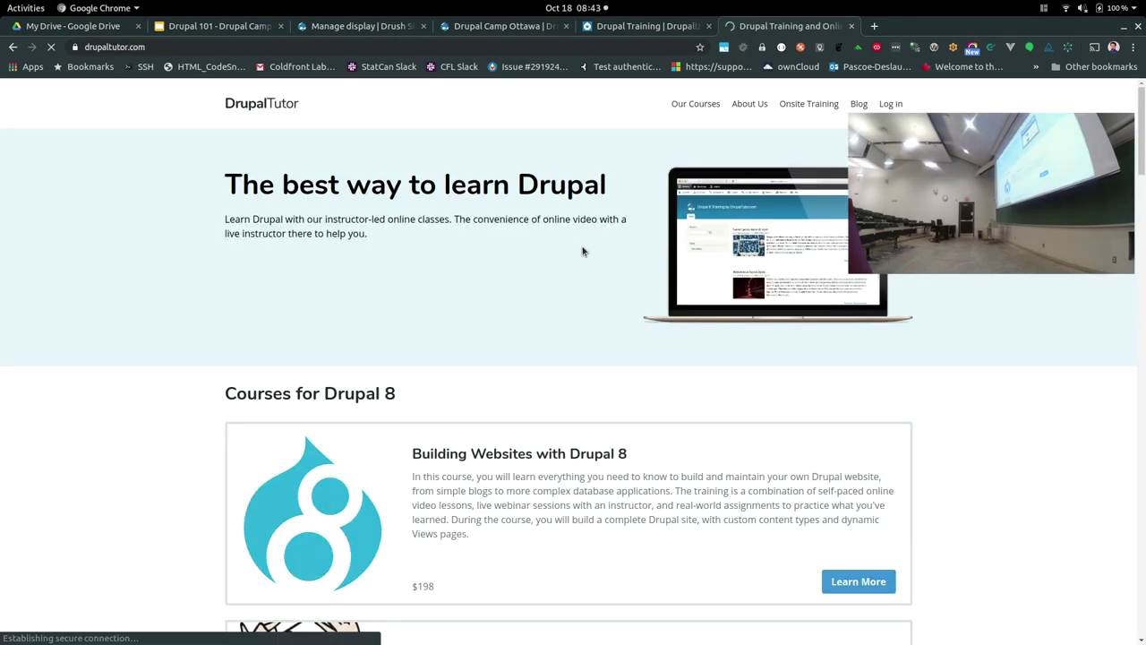
{"action": "scroll", "coordinate": [582, 234], "scroll_direction": "down", "scroll_amount": 1}
{"action": "scroll", "coordinate": [582, 235], "scroll_direction": "up", "scroll_amount": 1}
{"action": "scroll", "coordinate": [744, 136], "scroll_direction": "down", "scroll_amount": 5}
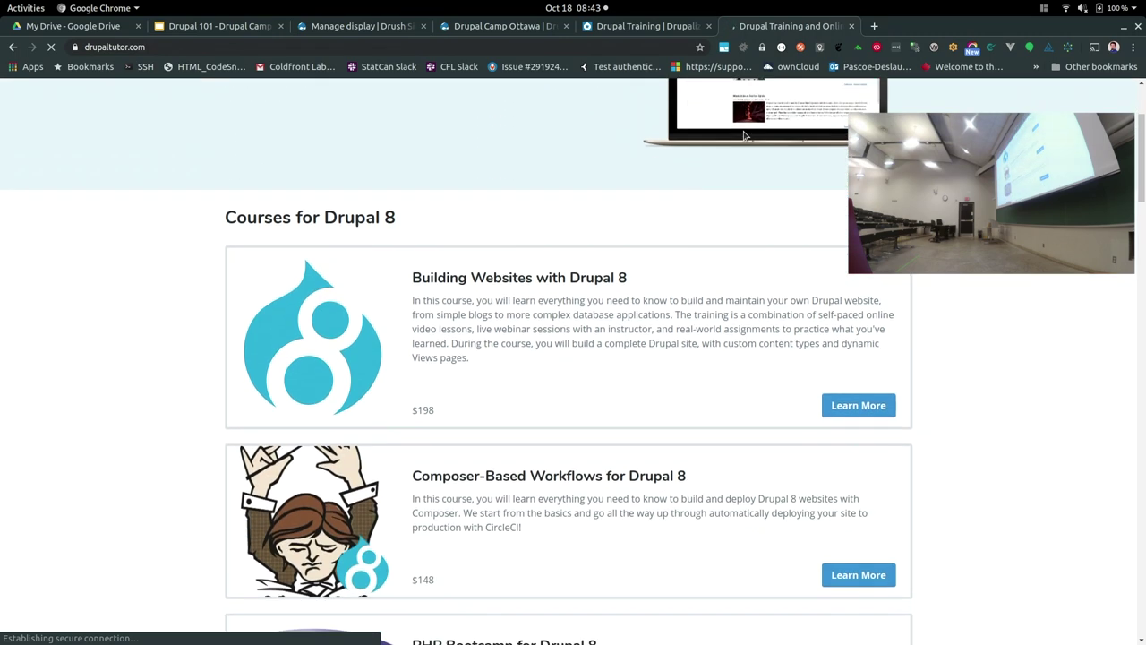
{"action": "scroll", "coordinate": [743, 136], "scroll_direction": "down", "scroll_amount": 5}
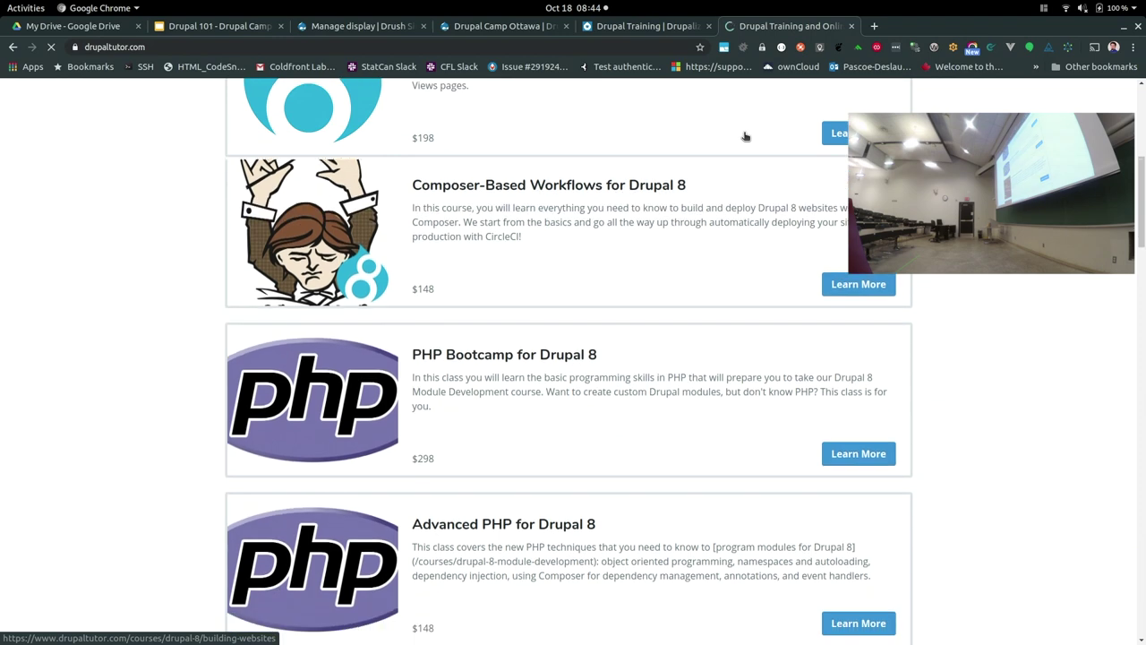
{"action": "scroll", "coordinate": [745, 136], "scroll_direction": "down", "scroll_amount": 2}
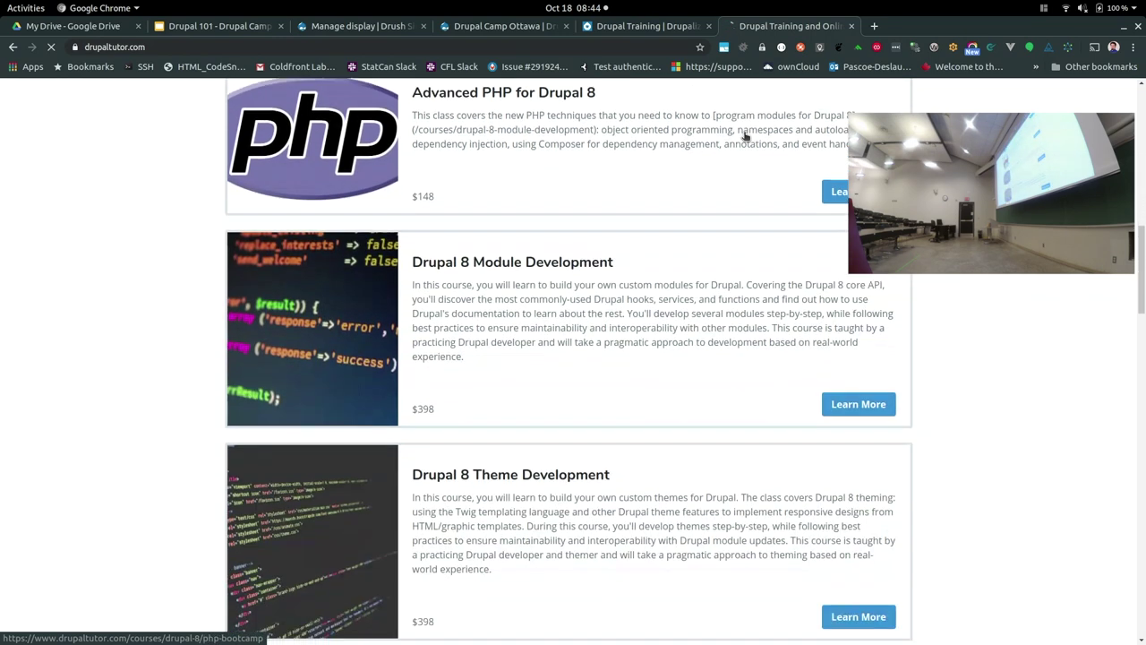